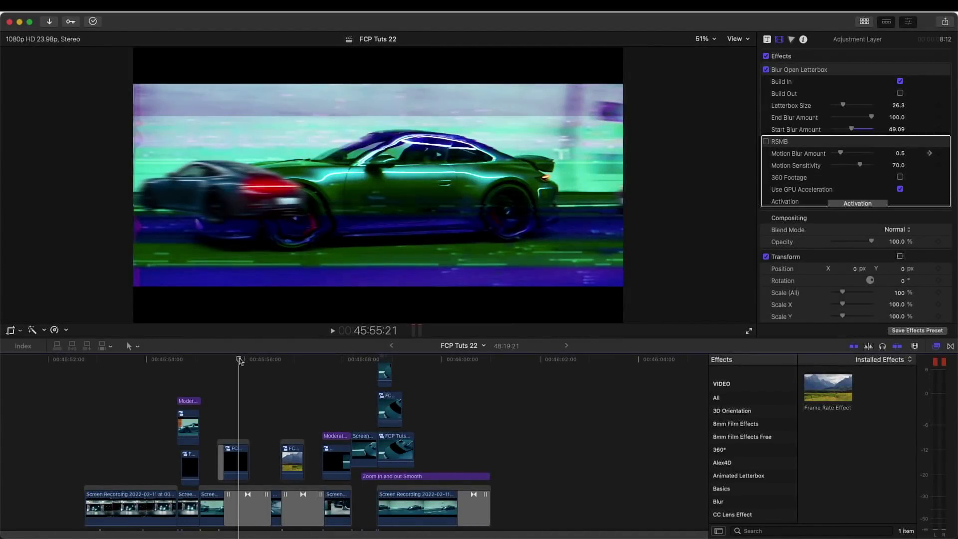
- Play back the finished car transition and the two source clips, 001 and 002
{"action": "scroll", "coordinate": [264, 372], "scroll_direction": "left", "scroll_amount": 1}
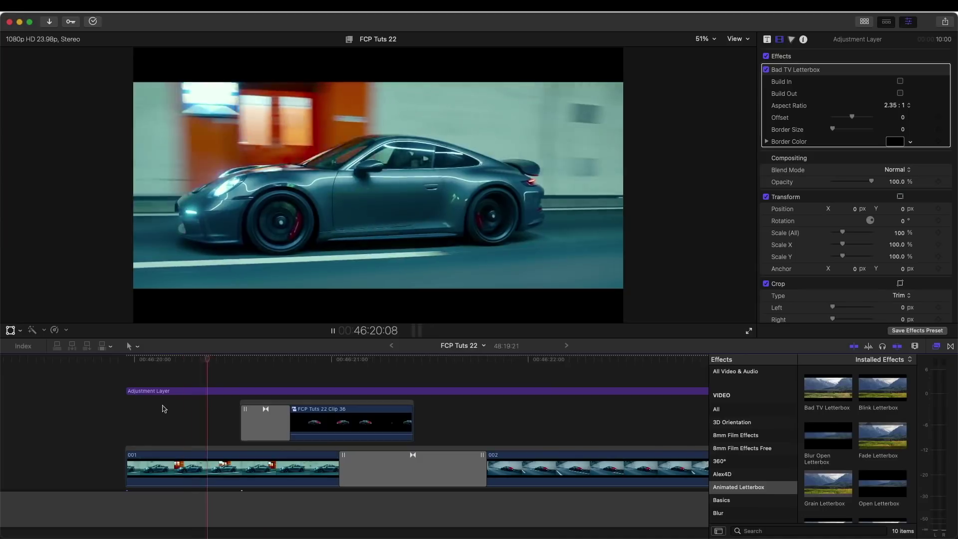
{"action": "key", "text": "space"}
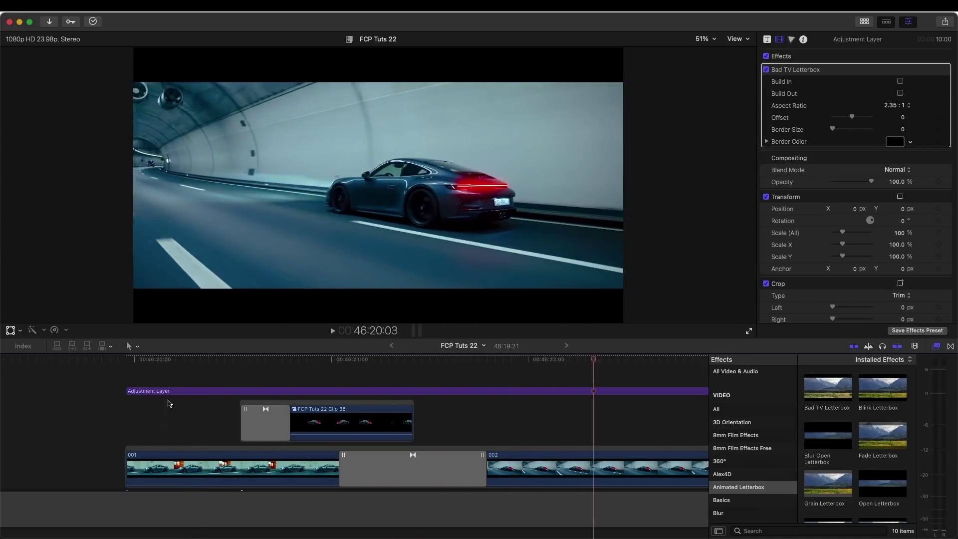
{"action": "key", "text": "space"}
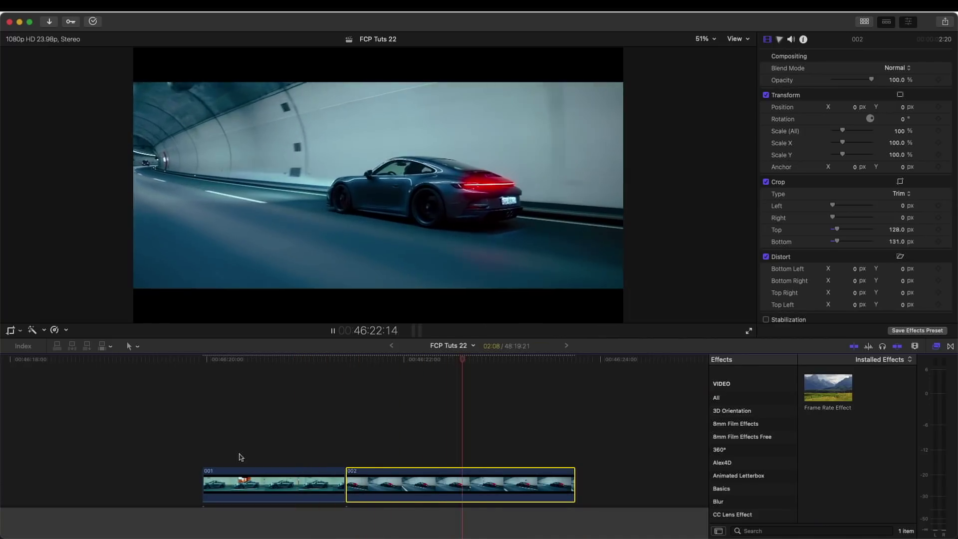
{"action": "key", "text": "space"}
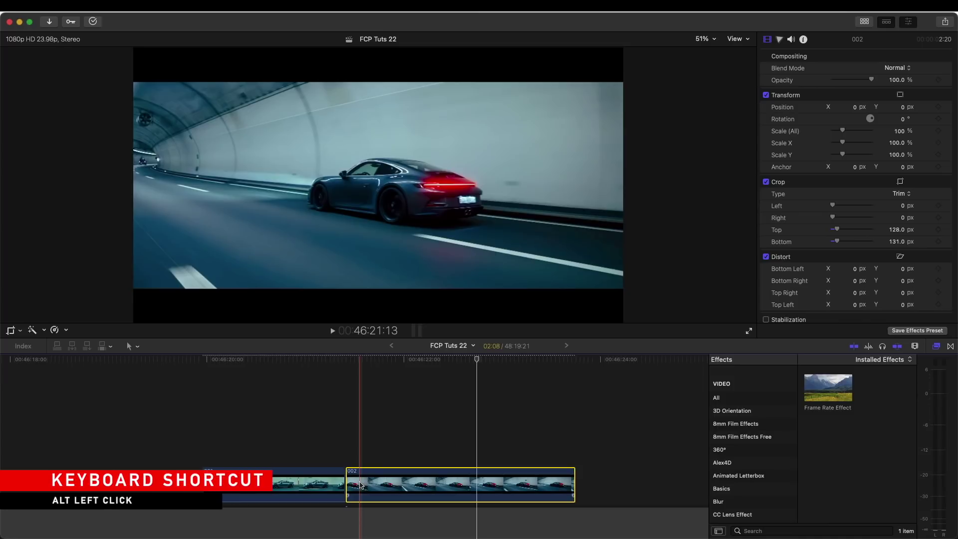
- Duplicate clip 002 directly above itself and add a hold segment at the copy's first frame
{"action": "left_click_drag", "start_coordinate": [360, 484], "coordinate": [364, 448]}
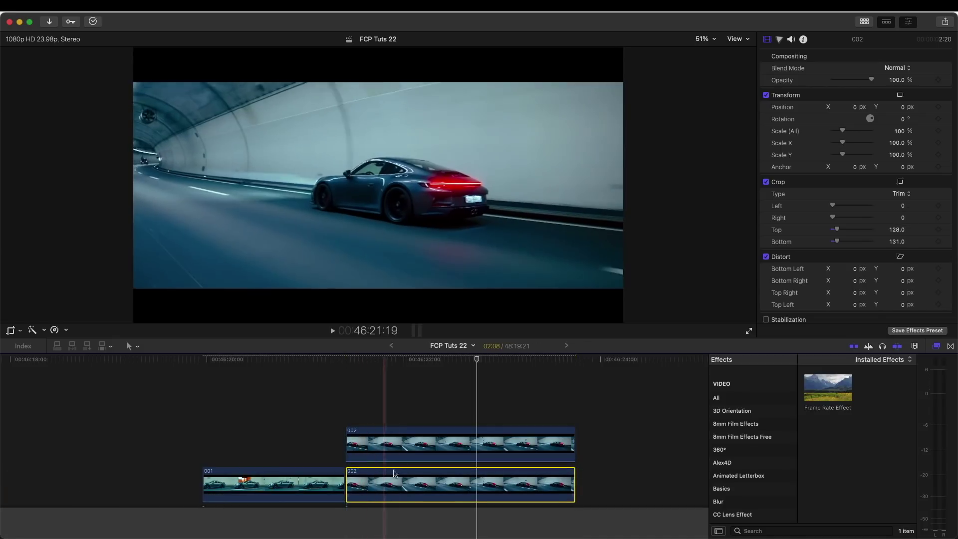
{"action": "left_click", "coordinate": [384, 445]}
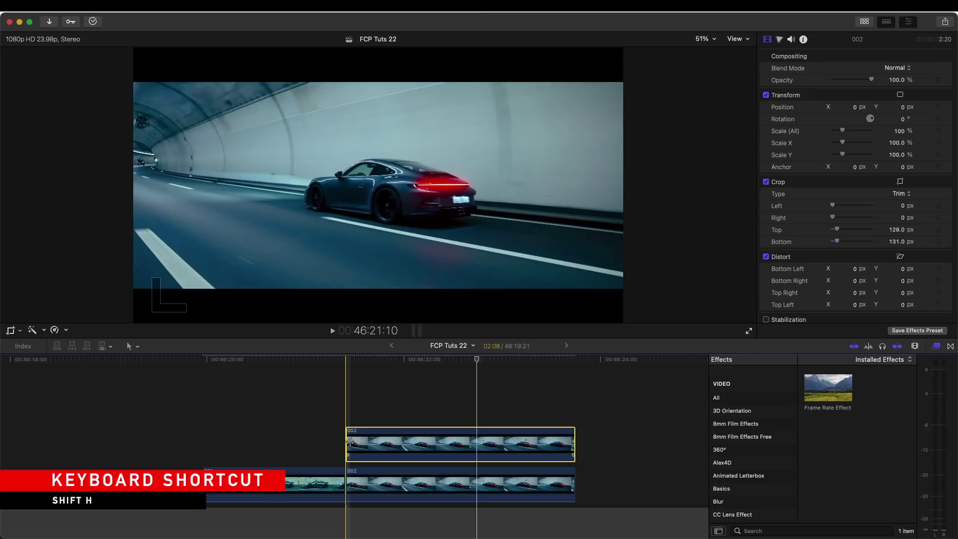
{"action": "key", "text": "shift+h"}
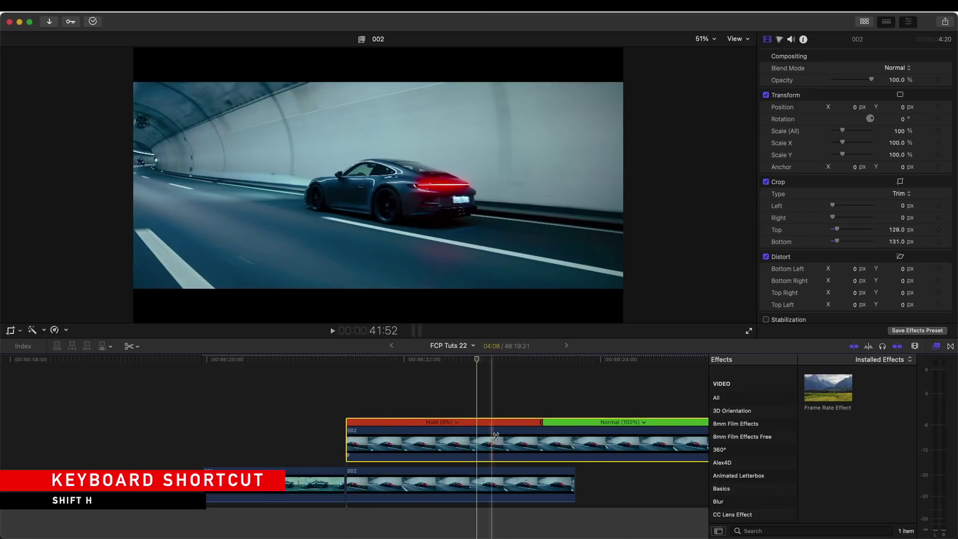
- Cut off and delete the normal-speed part of the upper clip 002, and move the held segment above clip 001
{"action": "key", "text": "super+b"}
{"action": "left_click", "coordinate": [533, 447]}
{"action": "key", "text": "Delete"}
{"action": "left_click_drag", "start_coordinate": [405, 431], "coordinate": [263, 435]}
- Apply the Draw Mask effect from the Masks category to the held clip at about 46:20:17
{"action": "left_click", "coordinate": [278, 360]}
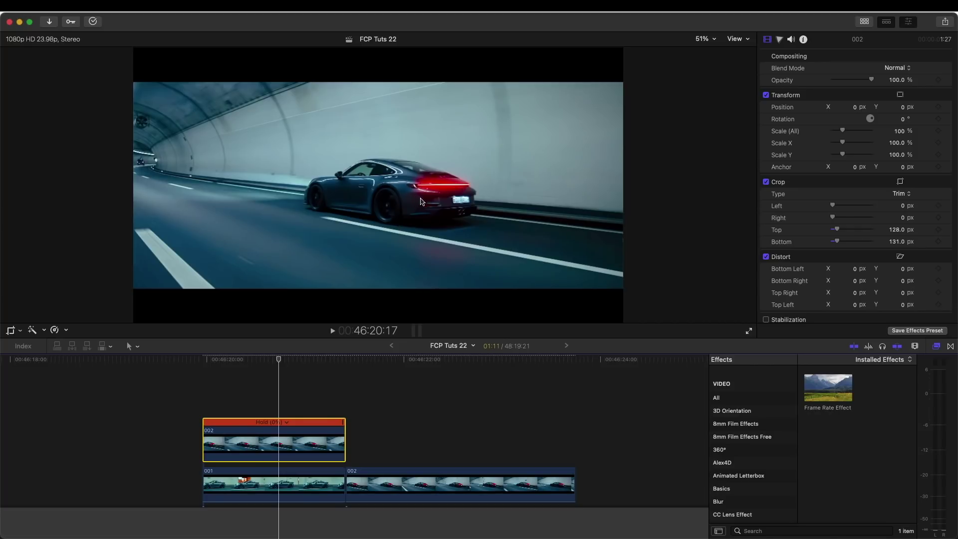
{"action": "left_click", "coordinate": [937, 347]}
{"action": "left_click", "coordinate": [937, 348]}
{"action": "scroll", "coordinate": [765, 426], "scroll_direction": "down", "scroll_amount": 15}
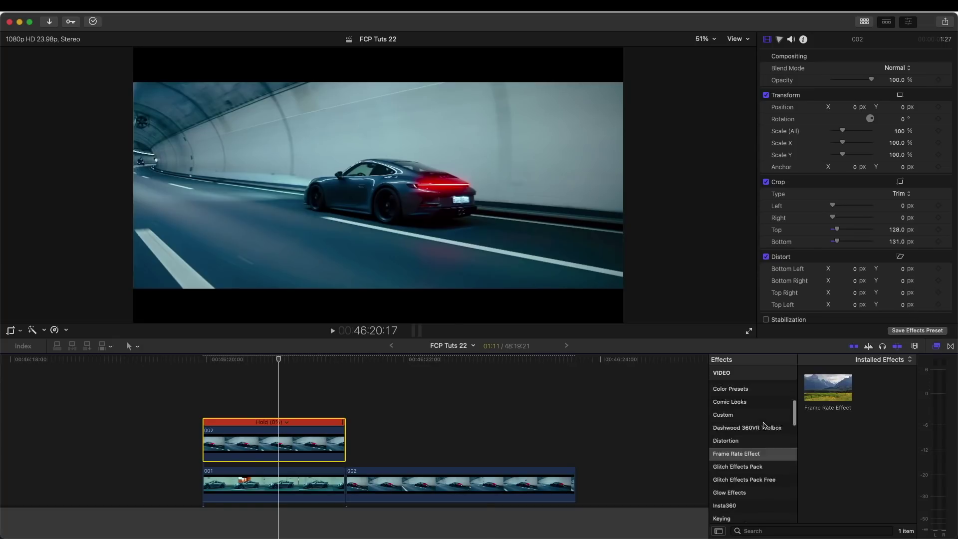
{"action": "scroll", "coordinate": [765, 426], "scroll_direction": "up", "scroll_amount": 5}
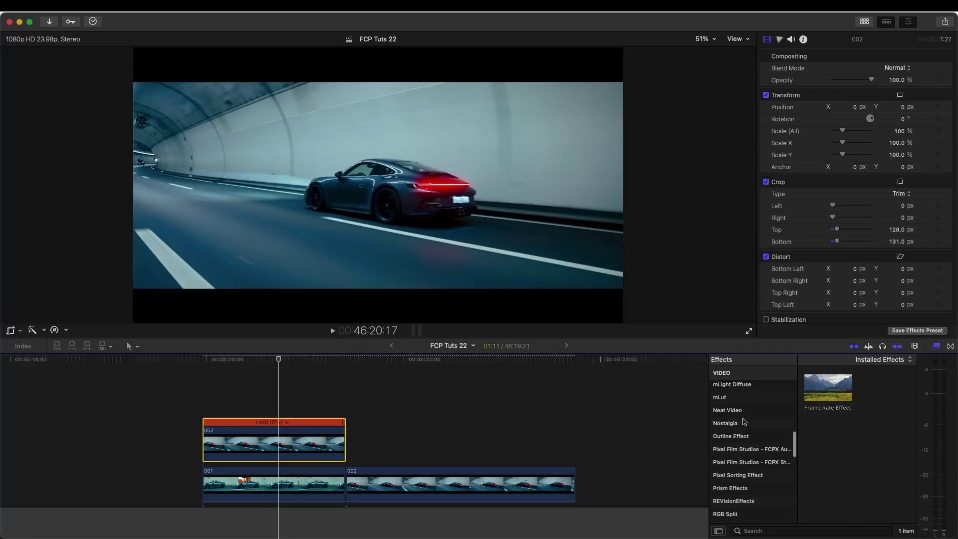
{"action": "left_click", "coordinate": [754, 412]}
{"action": "mouse_move", "coordinate": [825, 398]}
{"action": "left_mouse_down"}
{"action": "mouse_move", "coordinate": [738, 372]}
{"action": "mouse_move", "coordinate": [322, 397]}
{"action": "mouse_move", "coordinate": [288, 448]}
{"action": "left_mouse_up"}
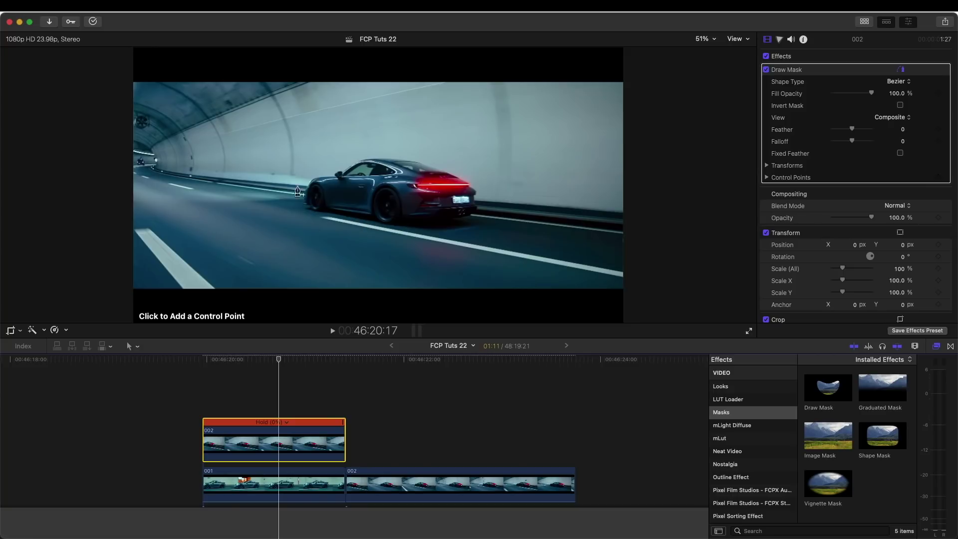
- Trace a closed Bezier mask around the car in the held clip at 200% view, and return the viewer to Fit
{"action": "left_click", "coordinate": [704, 39]}
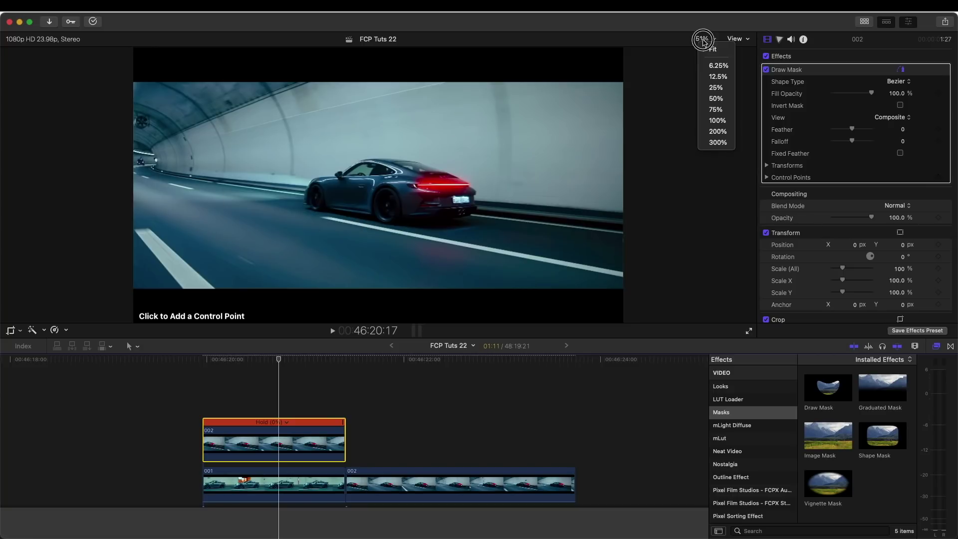
{"action": "left_click", "coordinate": [718, 131]}
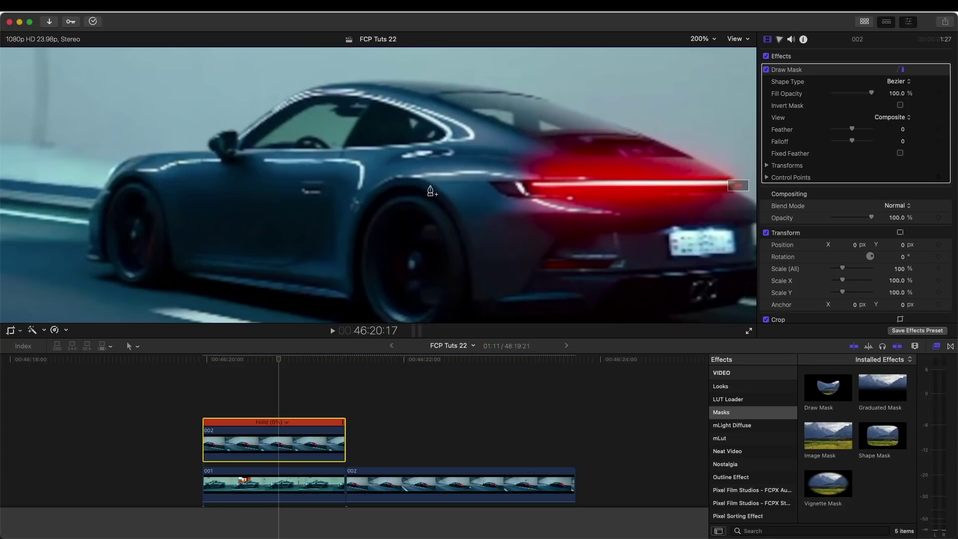
{"action": "left_click_drag", "start_coordinate": [739, 183], "coordinate": [738, 185]}
{"action": "left_click", "coordinate": [436, 262]}
{"action": "left_click", "coordinate": [371, 255]}
{"action": "left_click", "coordinate": [301, 243]}
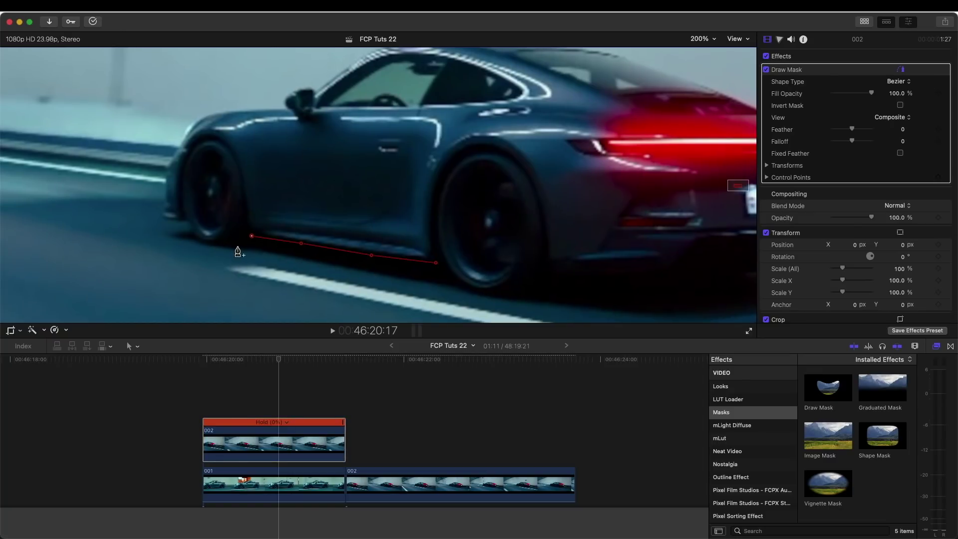
{"action": "left_click_drag", "start_coordinate": [233, 246], "coordinate": [186, 231]}
{"action": "left_click", "coordinate": [171, 220]}
{"action": "left_click", "coordinate": [195, 120]}
{"action": "left_click", "coordinate": [287, 108]}
{"action": "left_click", "coordinate": [346, 69]}
{"action": "scroll", "coordinate": [380, 60], "scroll_direction": "up", "scroll_amount": 3}
{"action": "left_click", "coordinate": [443, 88]}
{"action": "scroll", "coordinate": [553, 88], "scroll_direction": "right", "scroll_amount": 5}
{"action": "left_click", "coordinate": [549, 103]}
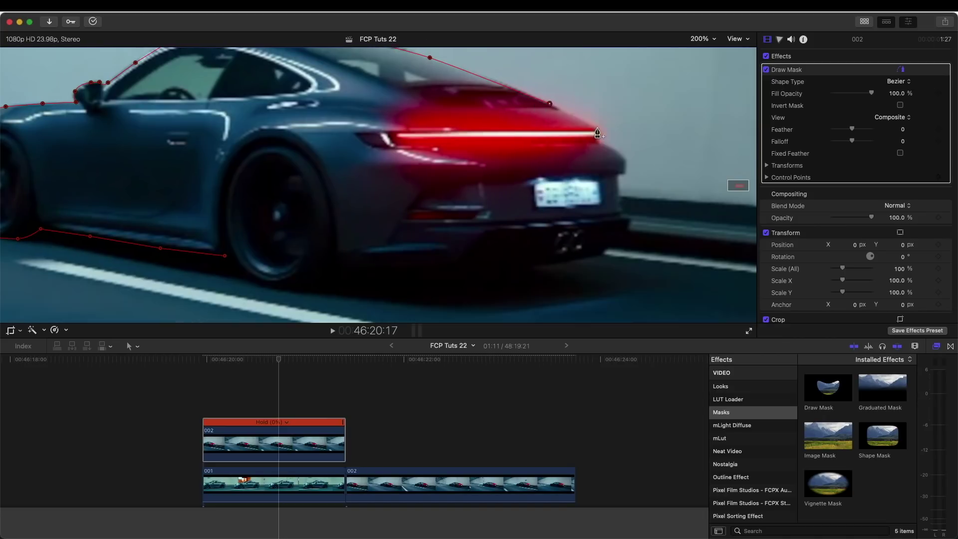
{"action": "left_click", "coordinate": [238, 267]}
{"action": "left_click", "coordinate": [702, 38]}
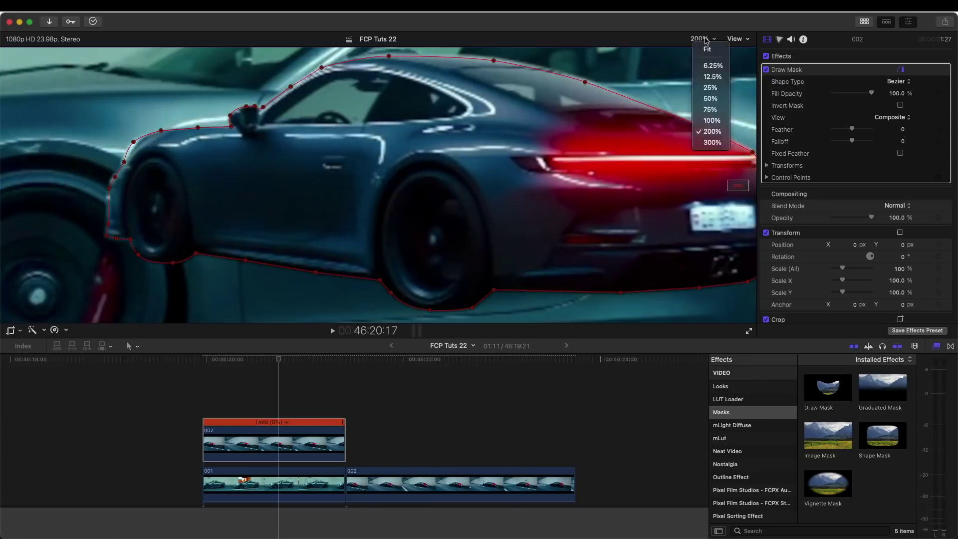
{"action": "left_click_drag", "start_coordinate": [386, 189], "coordinate": [376, 188]}
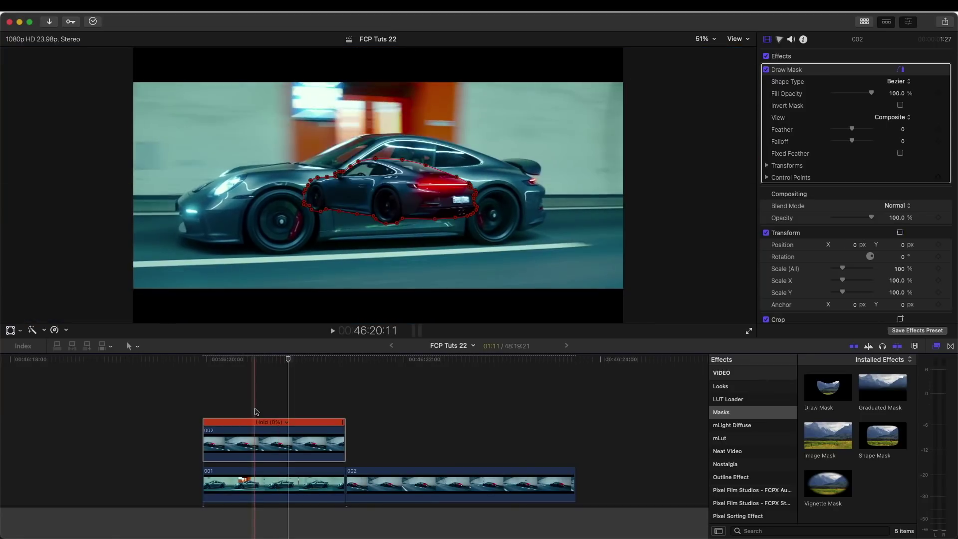
- Preview the masked car over clip 001 and trim the held clip's start so it lasts 1:20
{"action": "key", "text": "space"}
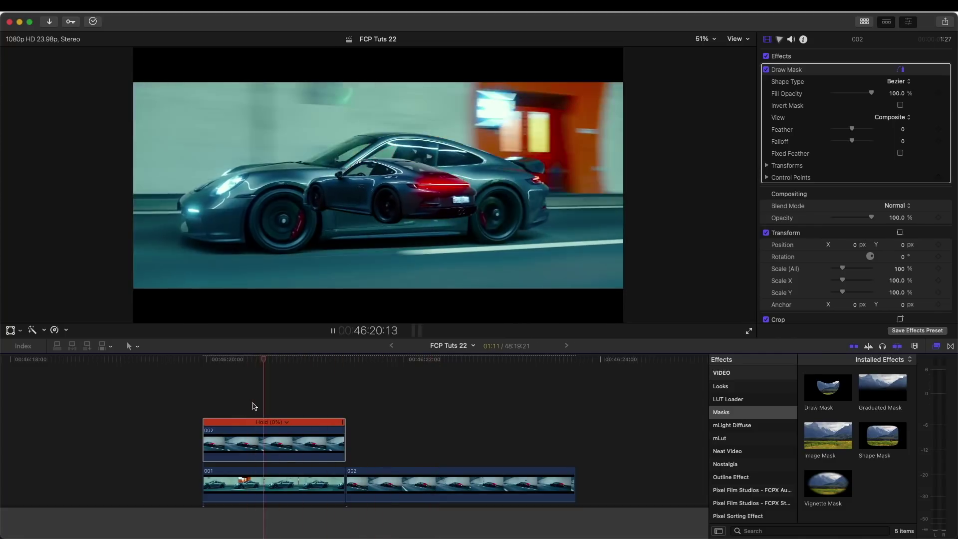
{"action": "key", "text": "space"}
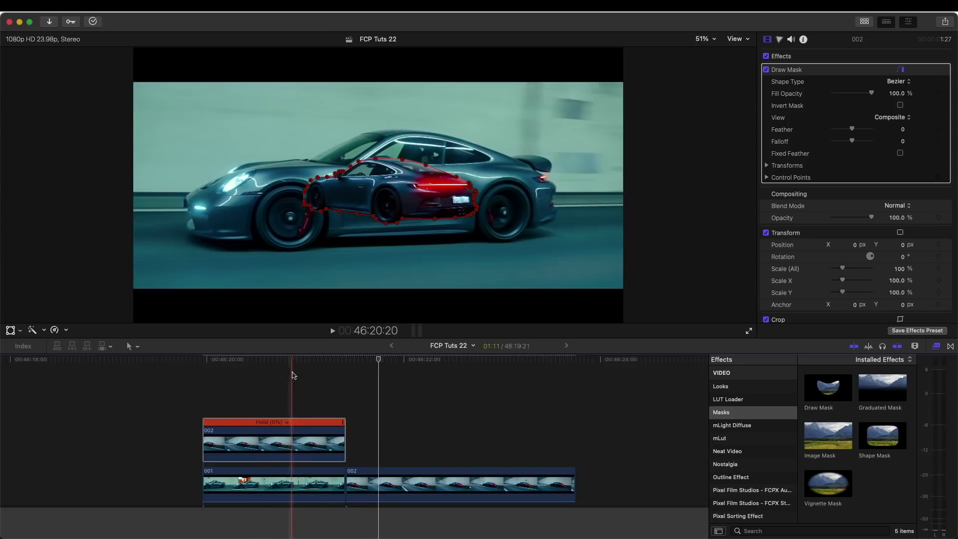
{"action": "left_click", "coordinate": [295, 362]}
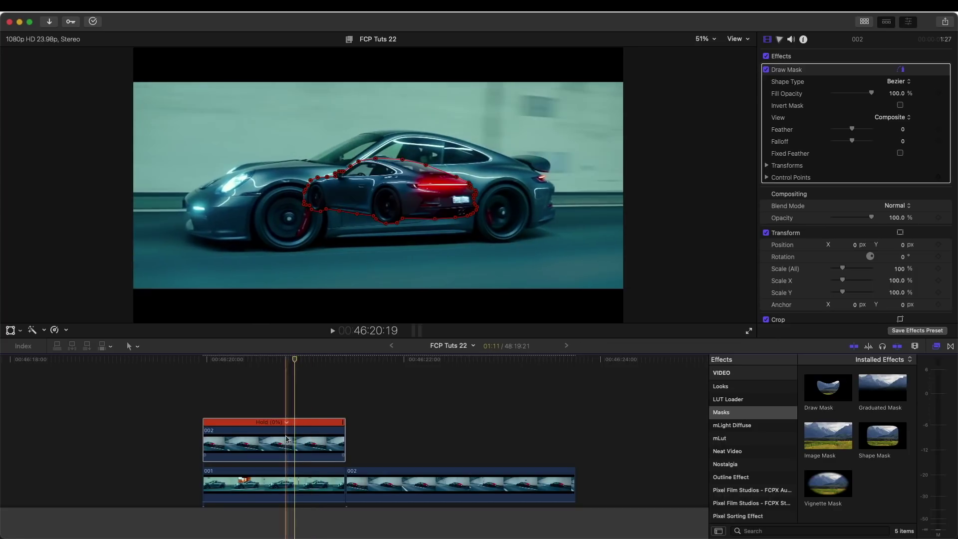
{"action": "left_click_drag", "start_coordinate": [207, 442], "coordinate": [218, 442]}
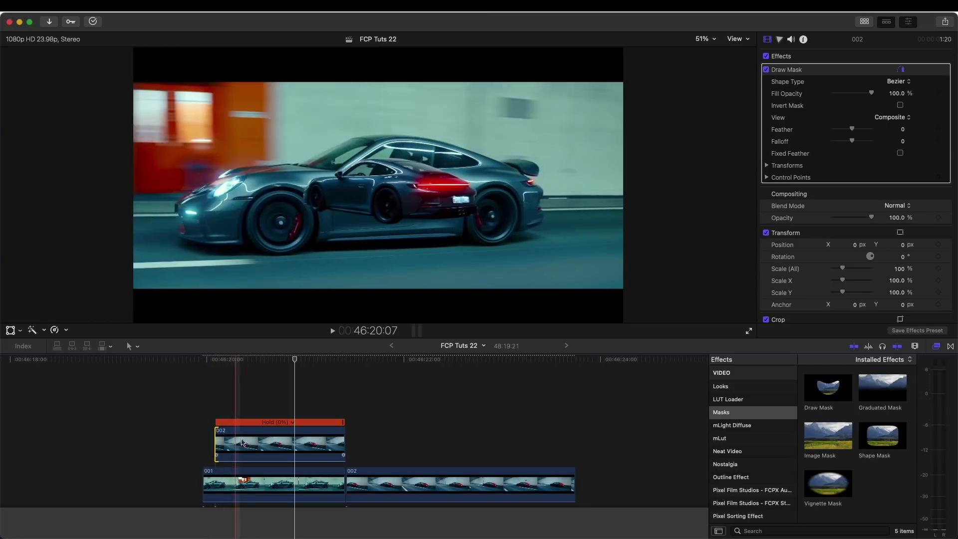
- Apply the Long Slide Left transition from Vlog Transitions to the start of the held clip
{"action": "left_click", "coordinate": [951, 349]}
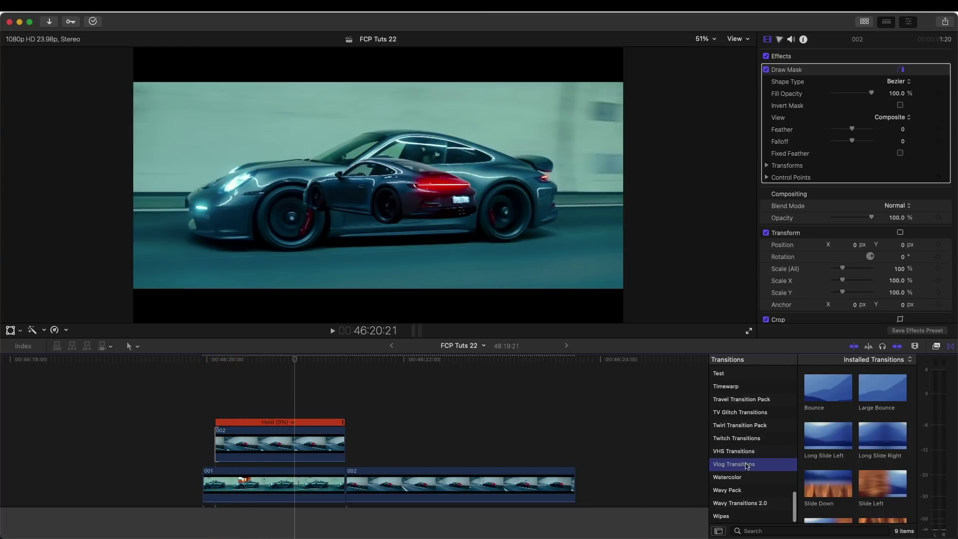
{"action": "scroll", "coordinate": [832, 452], "scroll_direction": "down", "scroll_amount": 2}
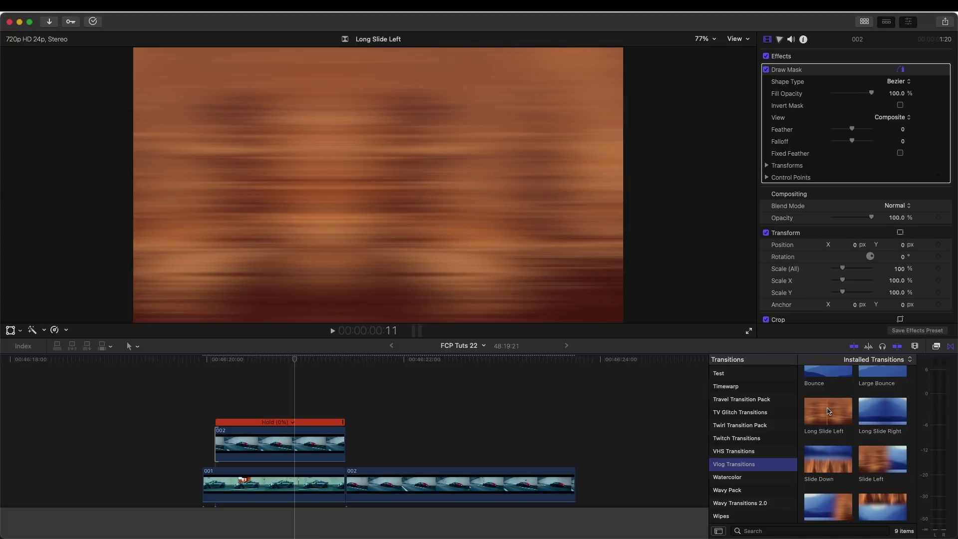
{"action": "double_click", "coordinate": [827, 411]}
- Extend the Long Slide Left transition across the held clip and set its Blur Amount to 3.96
{"action": "left_click_drag", "start_coordinate": [313, 444], "coordinate": [341, 444]}
{"action": "left_click_drag", "start_coordinate": [844, 67], "coordinate": [819, 67]}
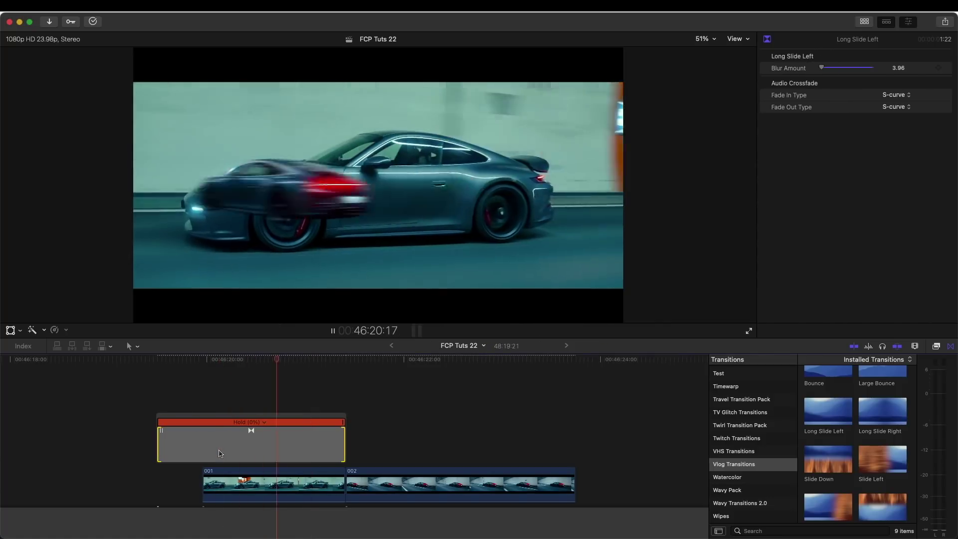
{"action": "key", "text": "space"}
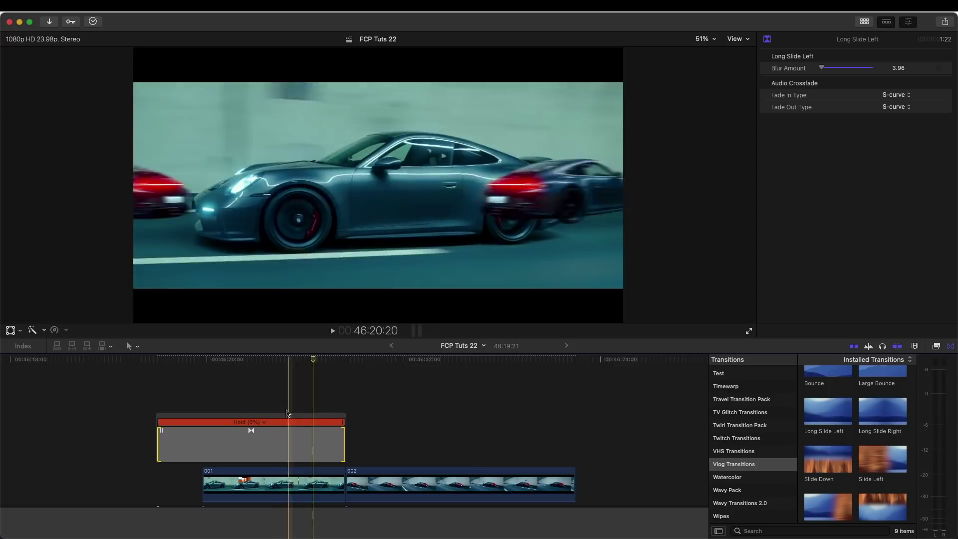
- Shorten the transition slightly at its end and combine it with the held clip into a new compound clip
{"action": "key", "text": "super+equal"}
{"action": "left_click_drag", "start_coordinate": [412, 440], "coordinate": [408, 448]}
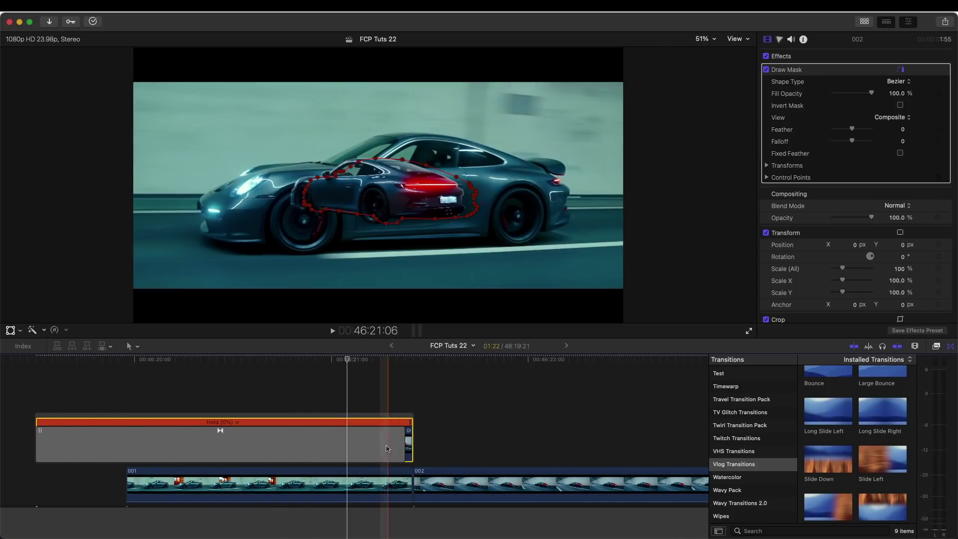
{"action": "left_click", "coordinate": [371, 448]}
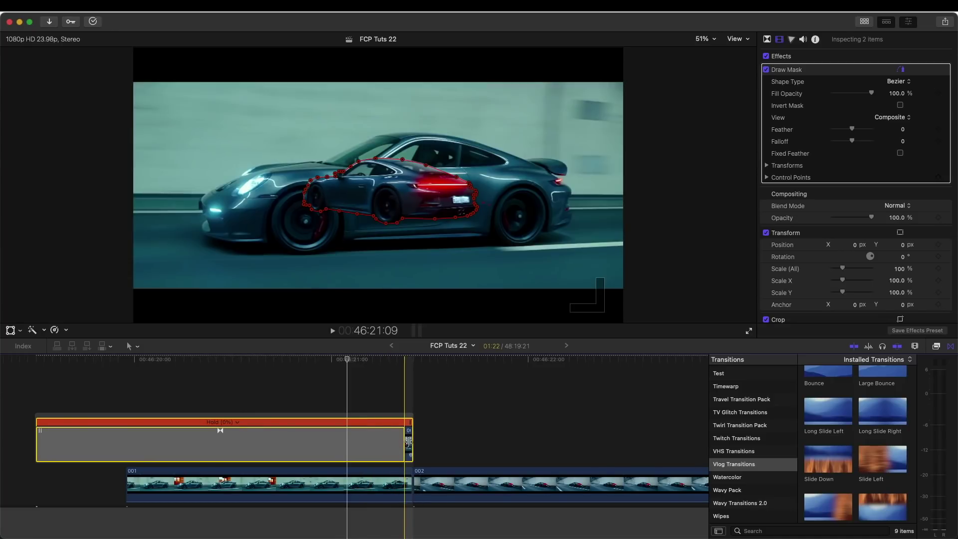
{"action": "right_click", "coordinate": [345, 439]}
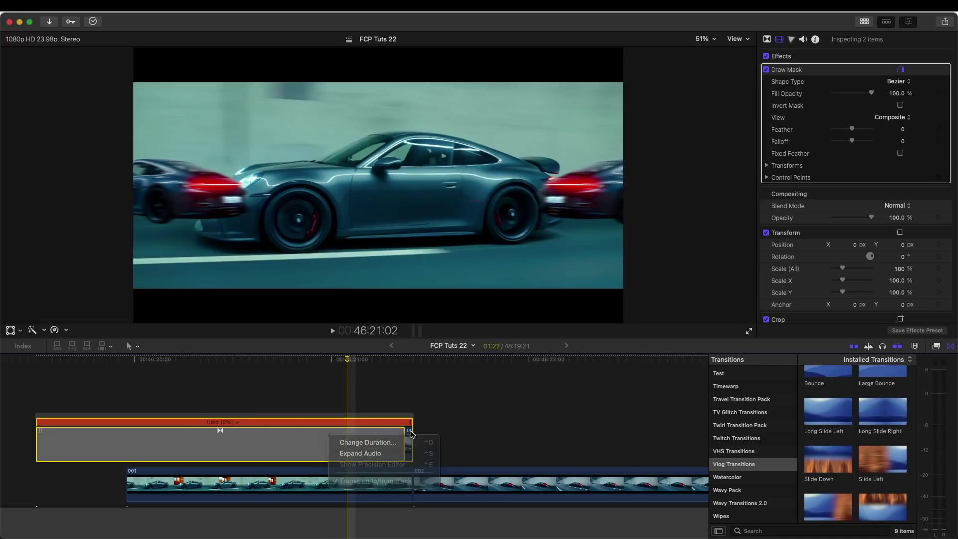
{"action": "right_click", "coordinate": [409, 433]}
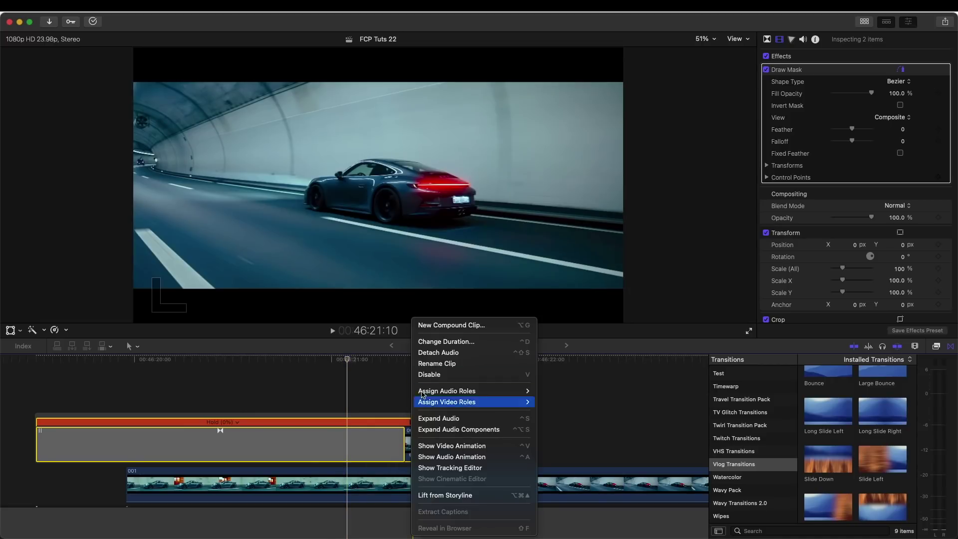
{"action": "left_click", "coordinate": [458, 325]}
{"action": "key", "text": "space"}
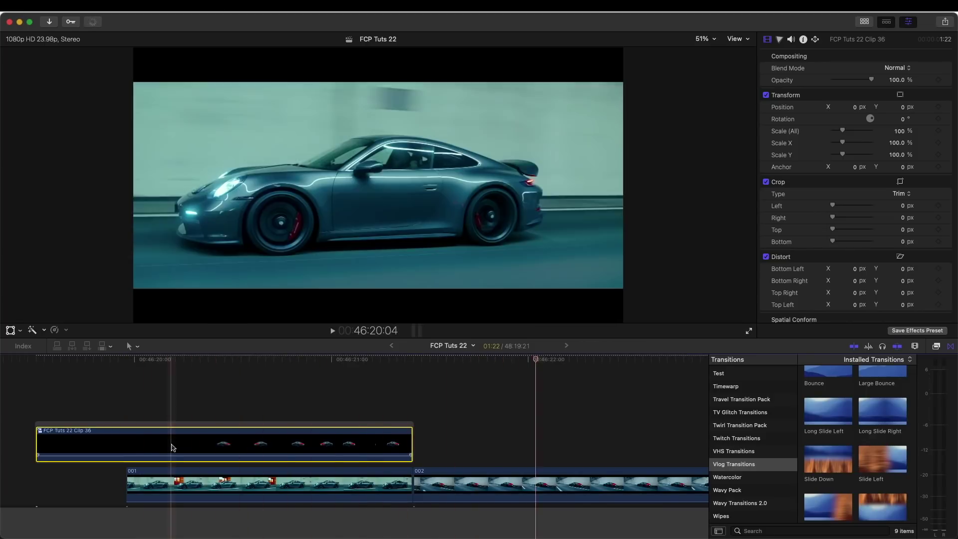
- Trim the compound clip's start to 46:20:12 and add a 6-frame Cross Dissolve there
{"action": "left_click_drag", "start_coordinate": [37, 443], "coordinate": [235, 443]}
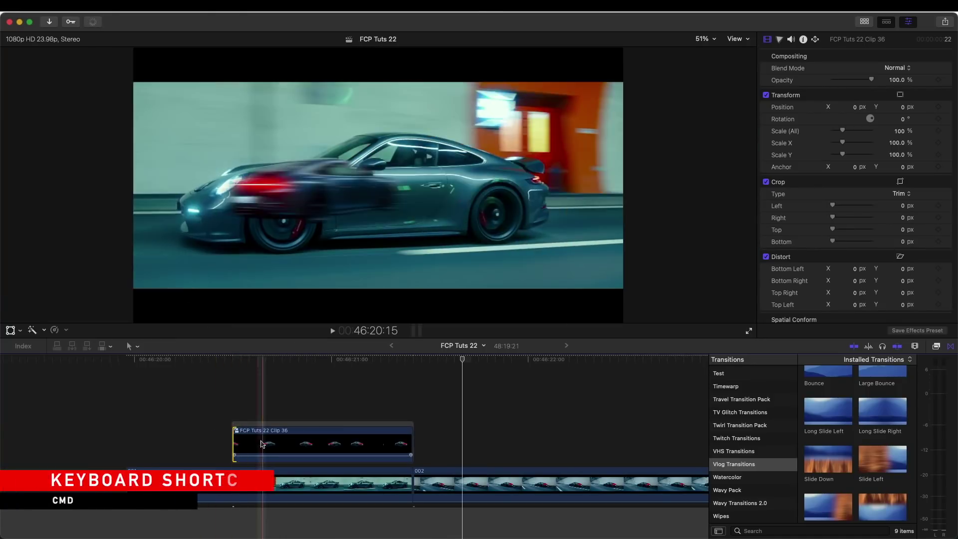
{"action": "left_click", "coordinate": [236, 443]}
{"action": "key", "text": "super+t"}
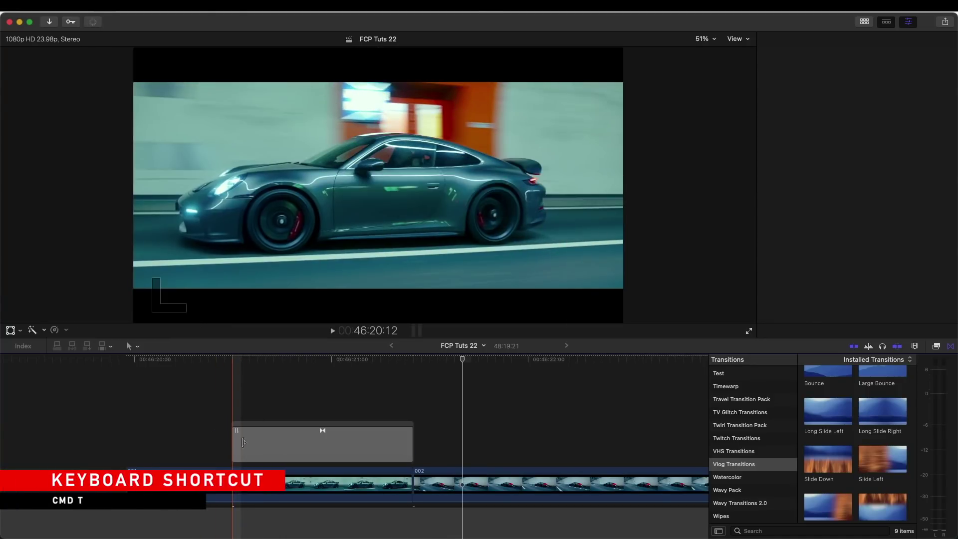
{"action": "left_click_drag", "start_coordinate": [408, 445], "coordinate": [281, 445]}
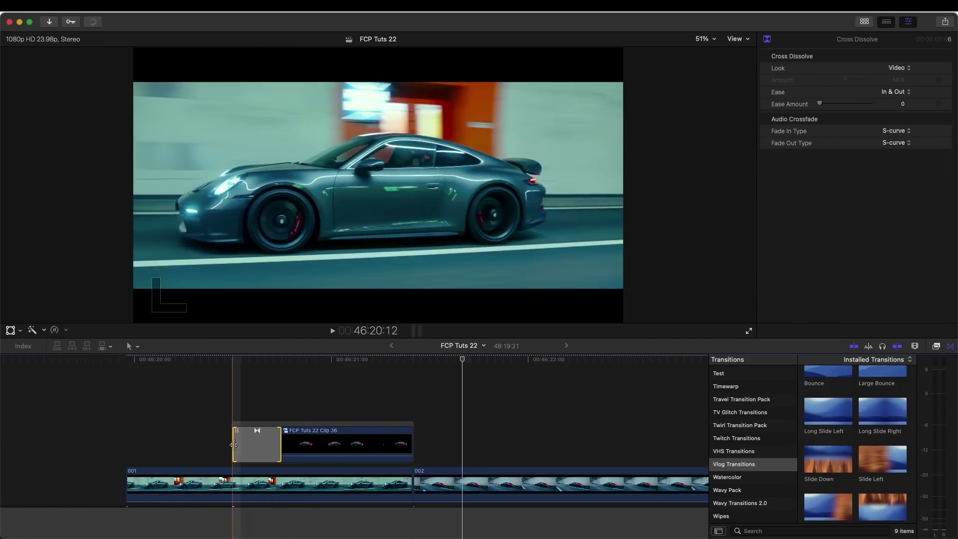
{"action": "key", "text": "space"}
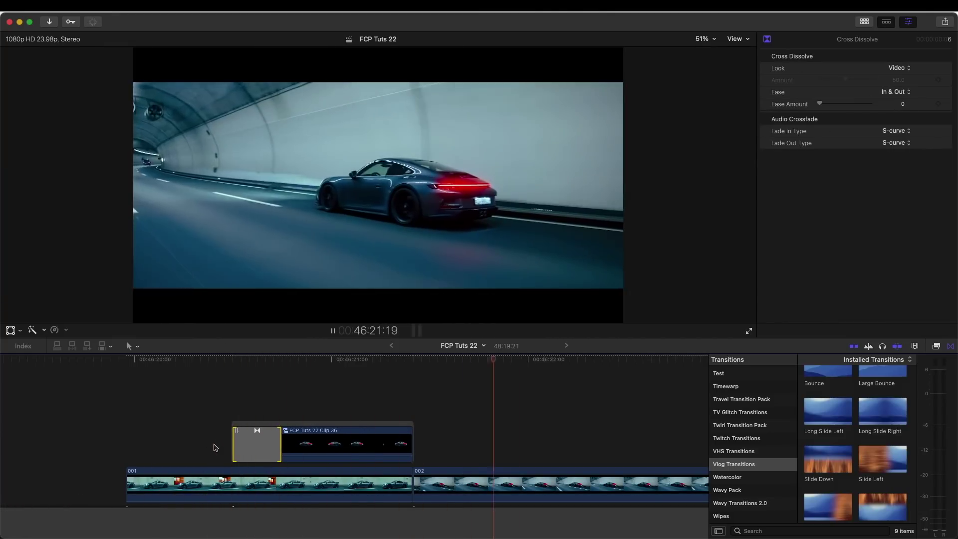
{"action": "key", "text": "space"}
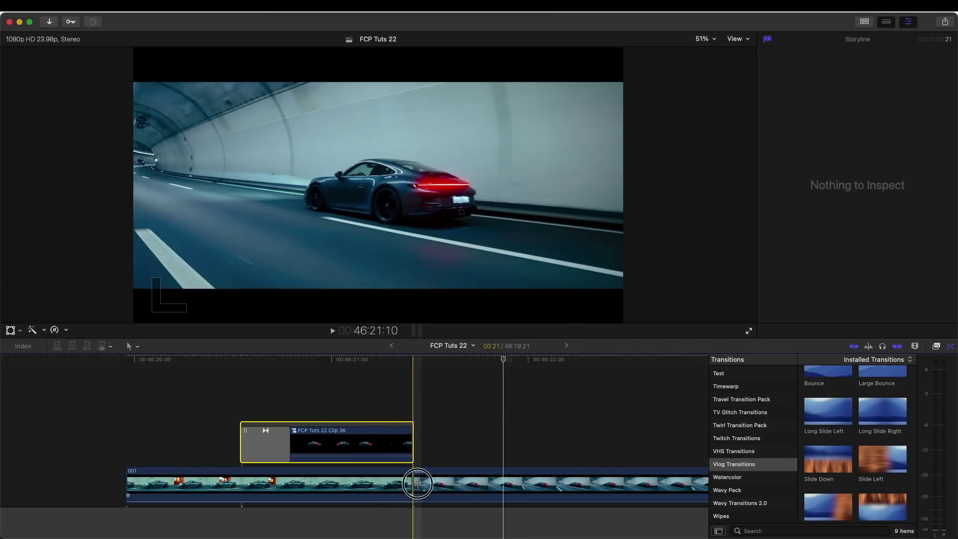
- Apply the VCR Glitch transition from RN Vision Bundle Transitions to the cut between clips 001 and 002
{"action": "left_click", "coordinate": [418, 483]}
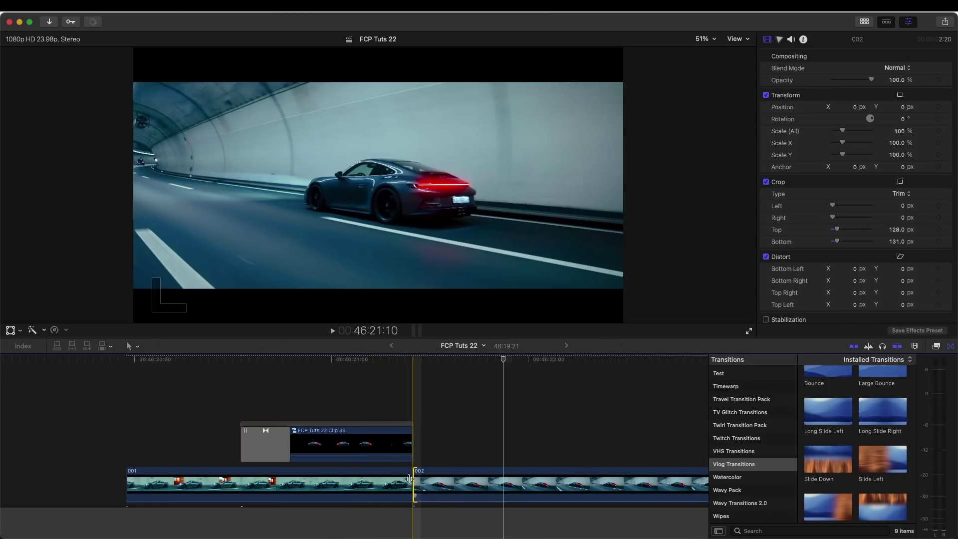
{"action": "left_click", "coordinate": [410, 480]}
{"action": "scroll", "coordinate": [412, 485], "scroll_direction": "down", "scroll_amount": 2}
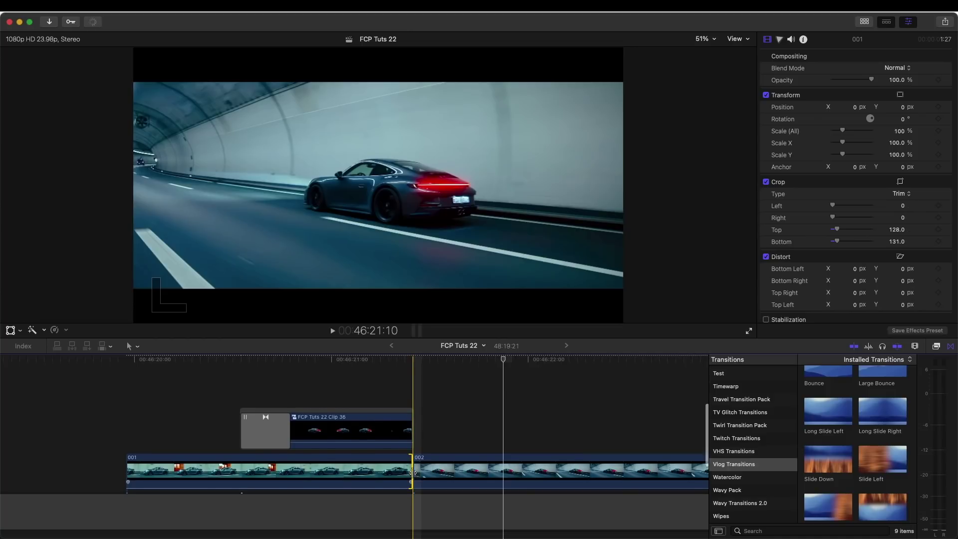
{"action": "scroll", "coordinate": [748, 441], "scroll_direction": "up", "scroll_amount": 10}
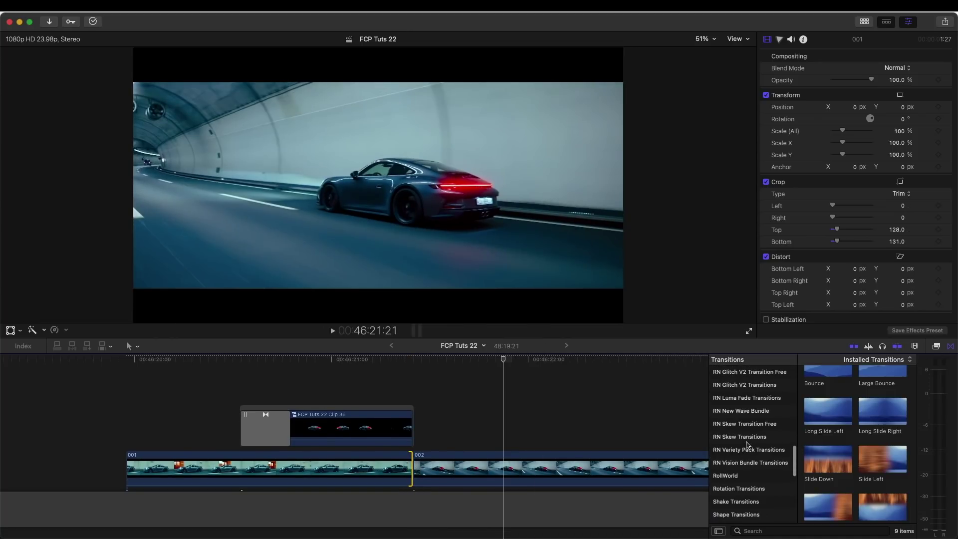
{"action": "scroll", "coordinate": [753, 430], "scroll_direction": "up", "scroll_amount": 2}
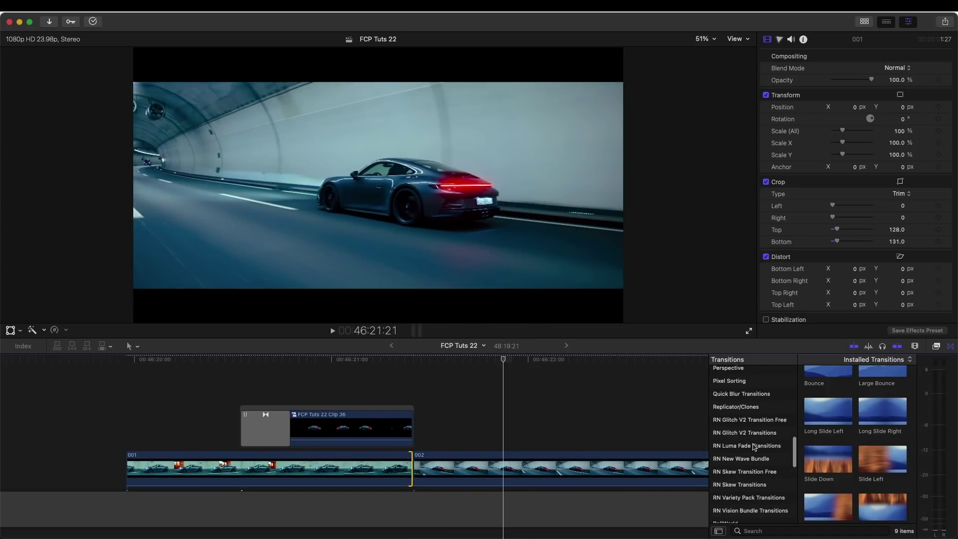
{"action": "left_click", "coordinate": [750, 479]}
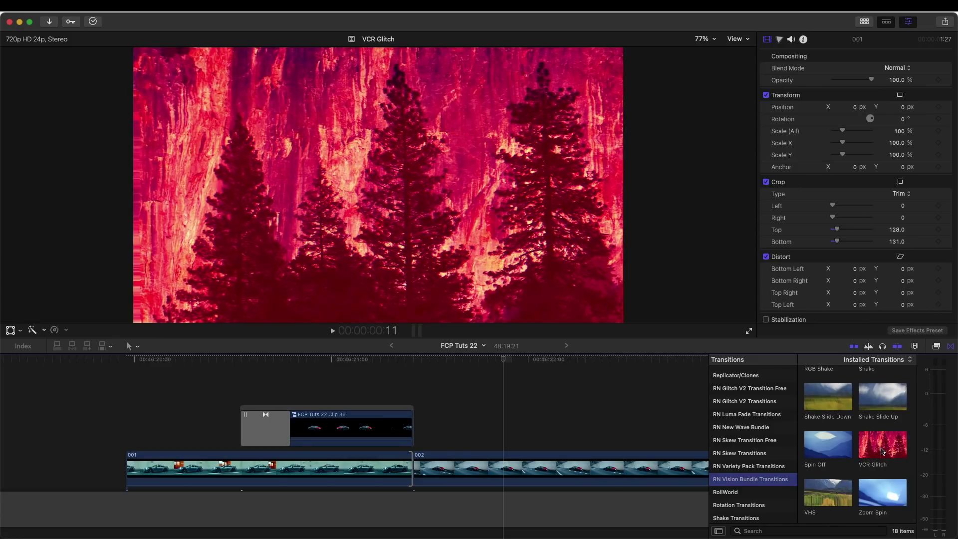
{"action": "double_click", "coordinate": [881, 451]}
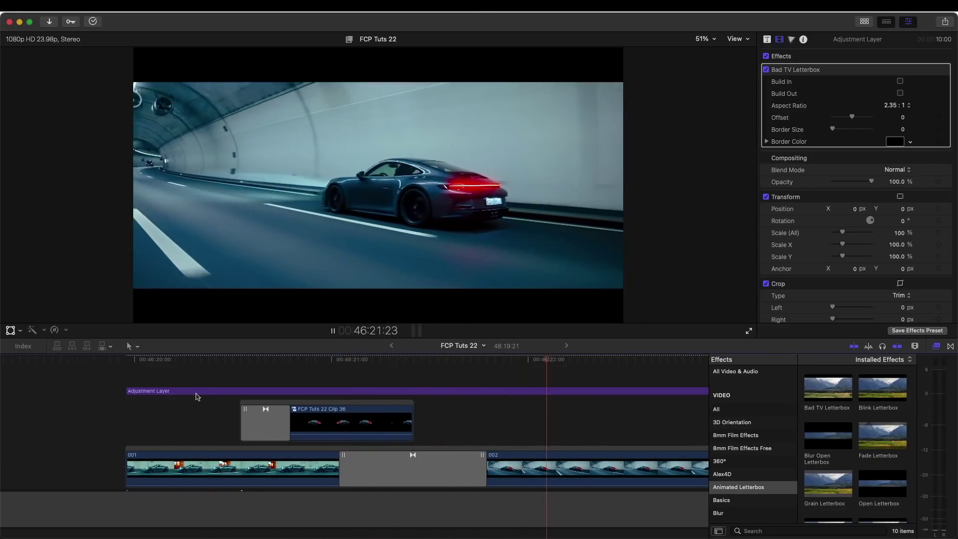
- Play back the glitch transition and the finished 011 example that uses Moderate Motion Blur 2
{"action": "key", "text": "space"}
{"action": "scroll", "coordinate": [181, 398], "scroll_direction": "right", "scroll_amount": 3}
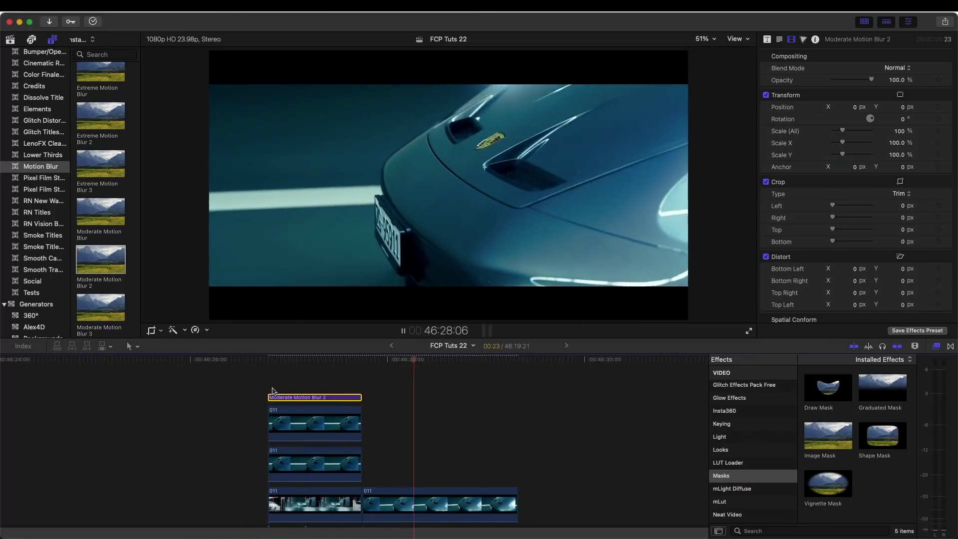
{"action": "key", "text": "space"}
{"action": "key", "text": "space"}
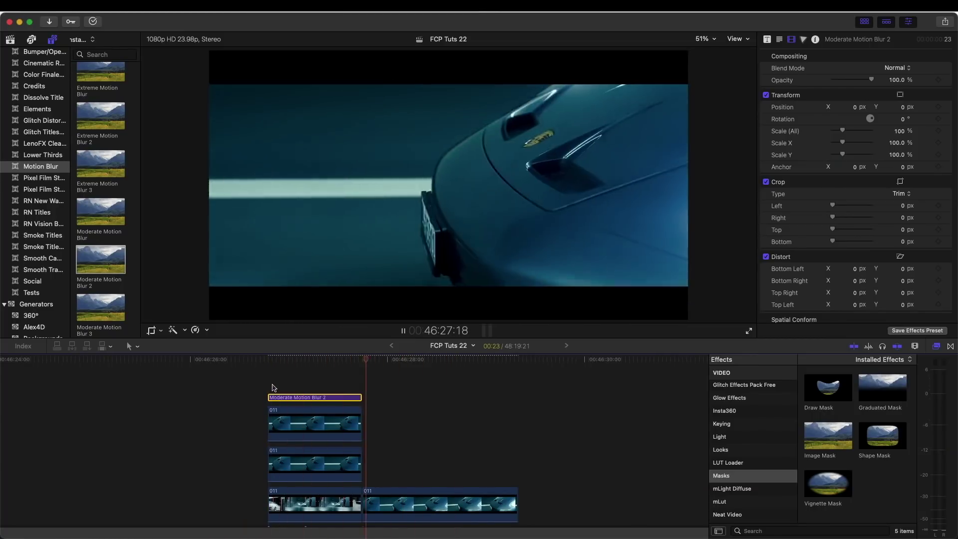
{"action": "key", "text": "space"}
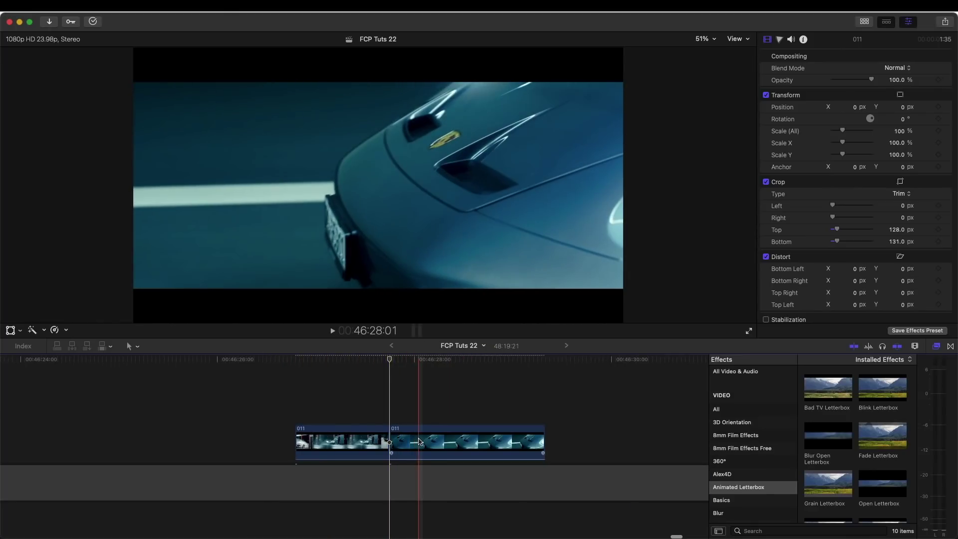
- Copy the second 011 clip directly above itself as a hold frame and cut the held clip down to about 1:06
{"action": "left_click_drag", "start_coordinate": [419, 441], "coordinate": [423, 402]}
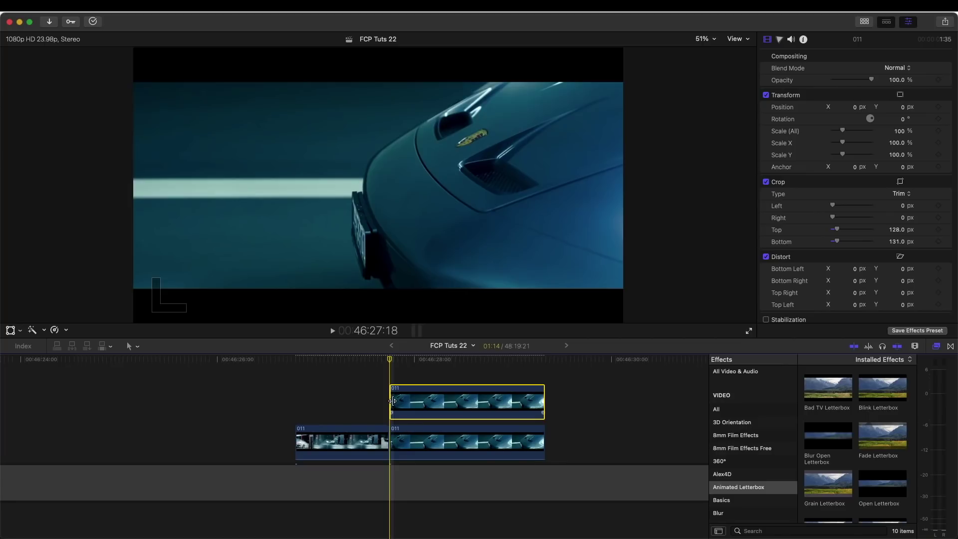
{"action": "key", "text": "shift+h"}
{"action": "key", "text": "b"}
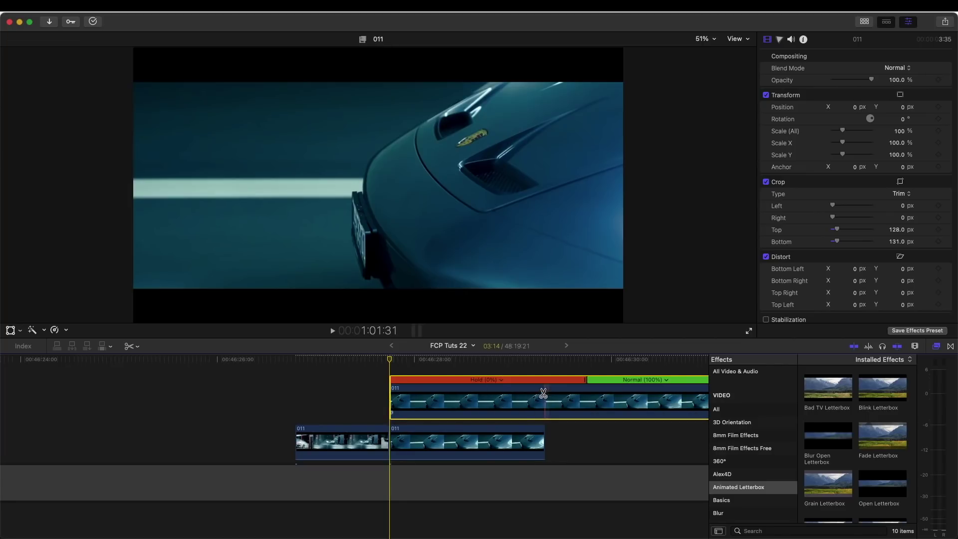
{"action": "left_click", "coordinate": [513, 398]}
{"action": "key", "text": "a"}
{"action": "left_click", "coordinate": [515, 398]}
{"action": "key", "text": "Delete"}
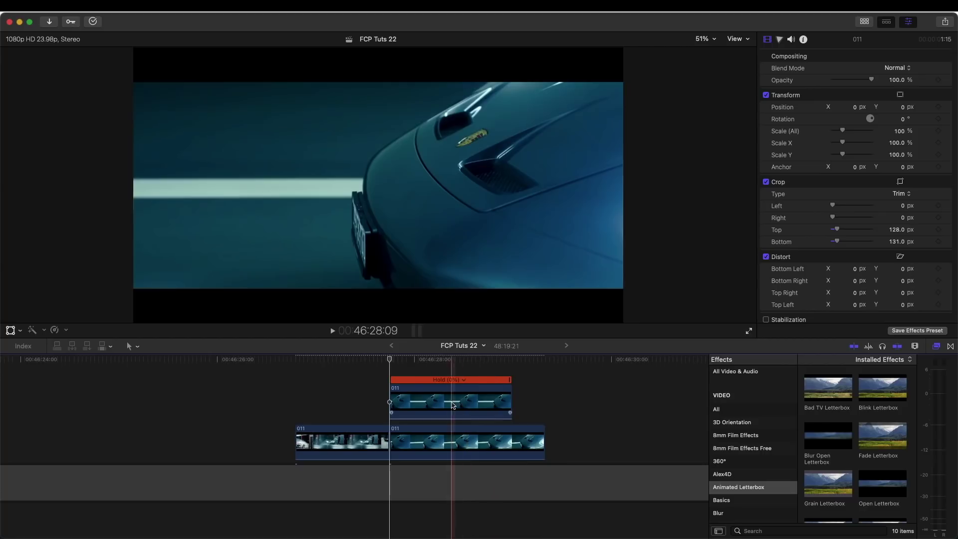
- Apply the Draw Mask effect from the Masks category to the held 011 clip
{"action": "left_click", "coordinate": [425, 399]}
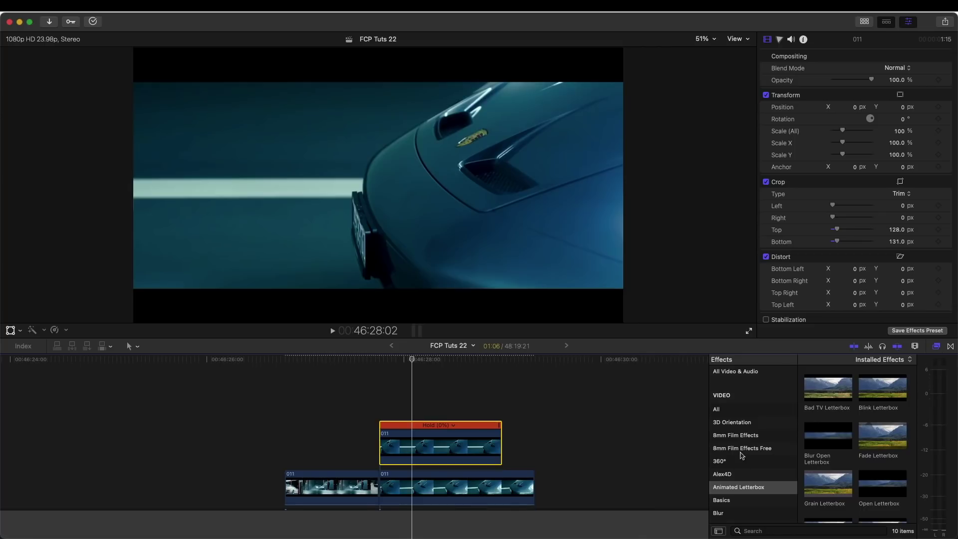
{"action": "scroll", "coordinate": [741, 455], "scroll_direction": "down", "scroll_amount": 10}
{"action": "left_click", "coordinate": [739, 476]}
{"action": "mouse_move", "coordinate": [825, 397]}
{"action": "left_mouse_down"}
{"action": "mouse_move", "coordinate": [487, 396]}
{"action": "mouse_move", "coordinate": [402, 446]}
{"action": "left_mouse_up"}
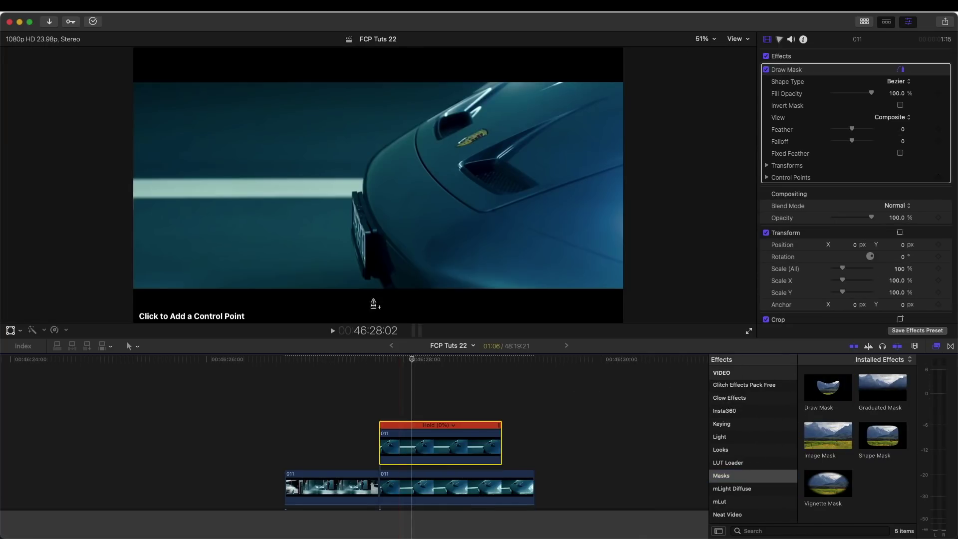
- Trace a closed mask around the car's front and number plate at 200% zoom, extending it beyond the frame on the car's side
{"action": "left_click", "coordinate": [701, 38]}
{"action": "left_click", "coordinate": [718, 131]}
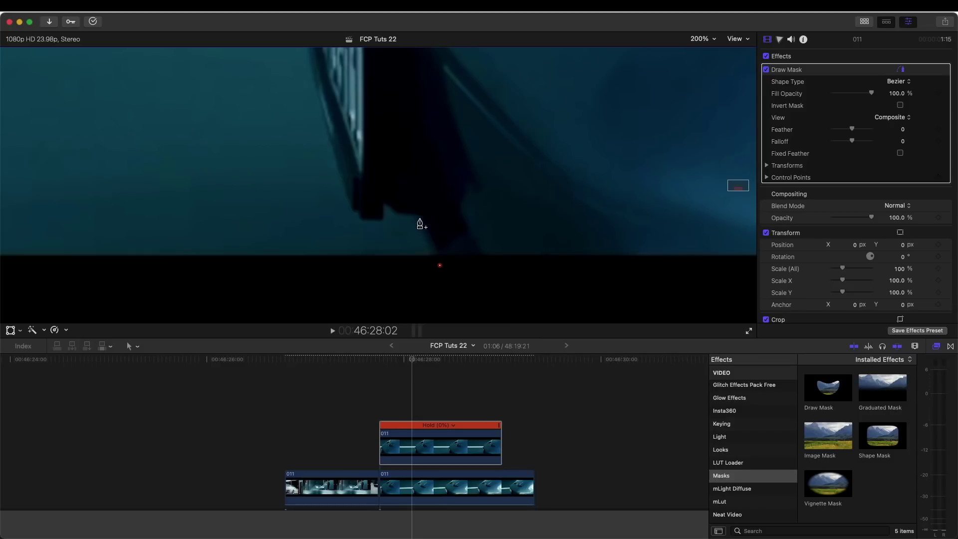
{"action": "left_click", "coordinate": [417, 216]}
{"action": "left_click", "coordinate": [382, 220]}
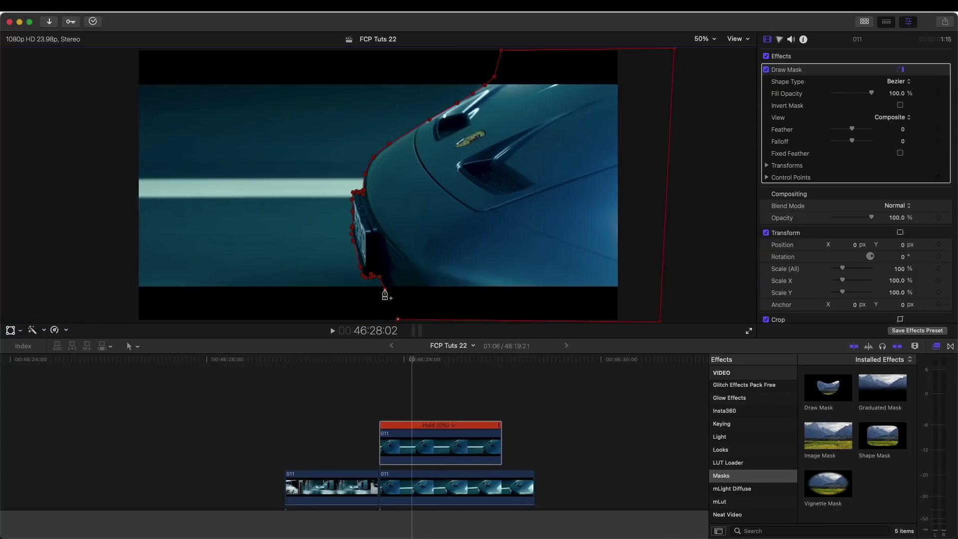
{"action": "left_click", "coordinate": [398, 319]}
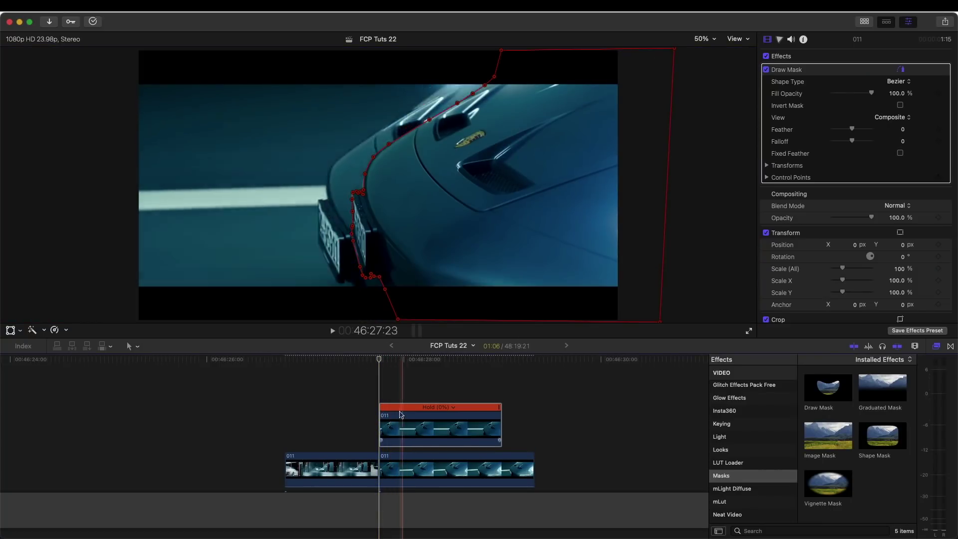
- Duplicate the masked hold clip above itself and invert the Draw Mask on the copy to isolate the background
{"action": "left_click_drag", "start_coordinate": [399, 430], "coordinate": [399, 396]}
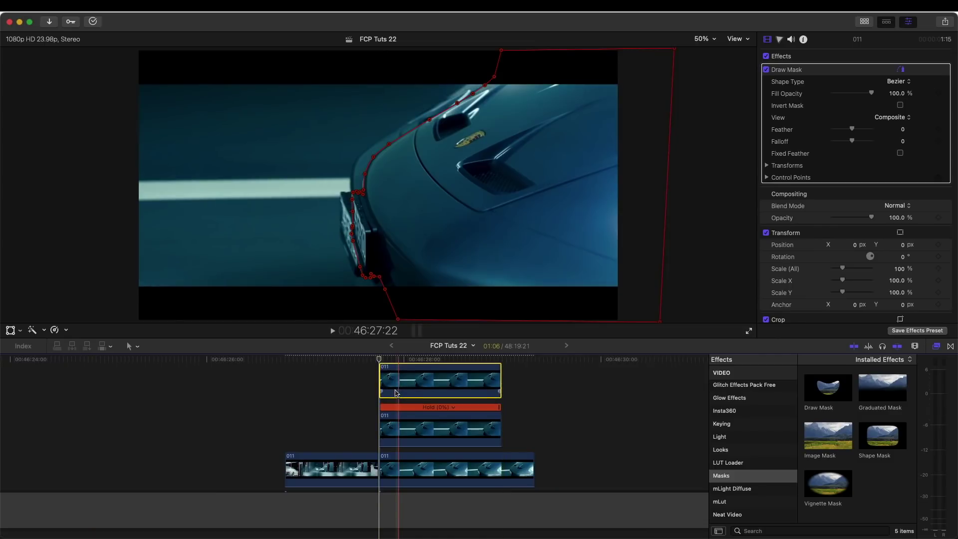
{"action": "left_click", "coordinate": [402, 397]}
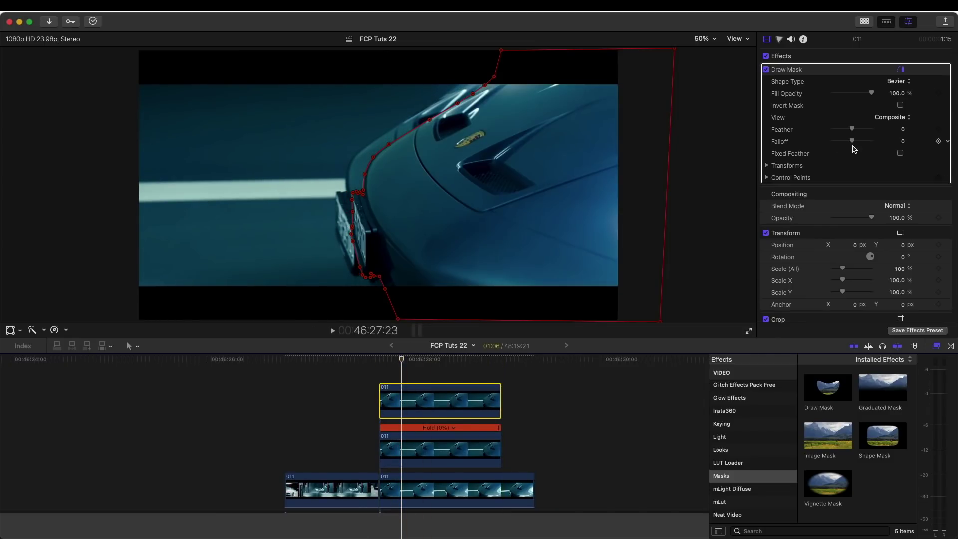
{"action": "left_click", "coordinate": [901, 106]}
{"action": "left_click", "coordinate": [385, 365]}
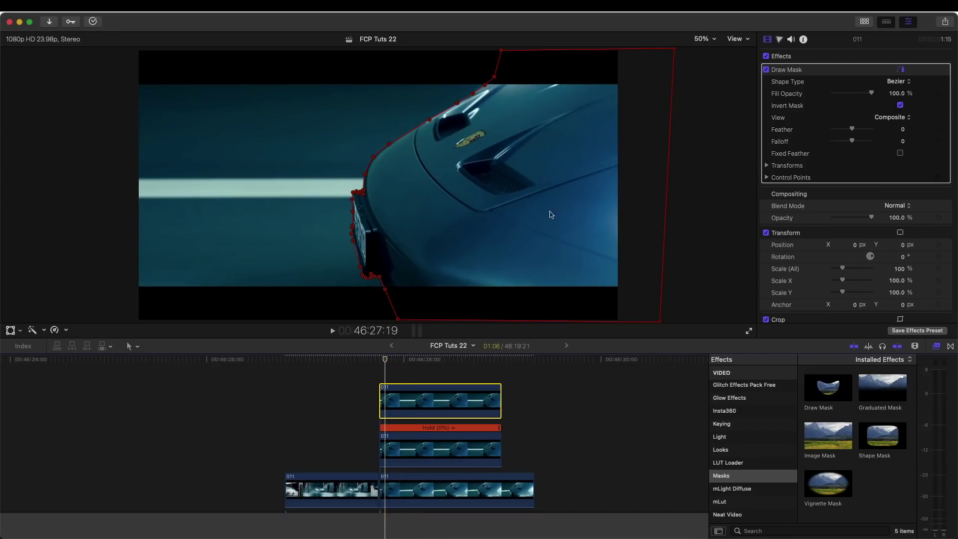
{"action": "key", "text": "v"}
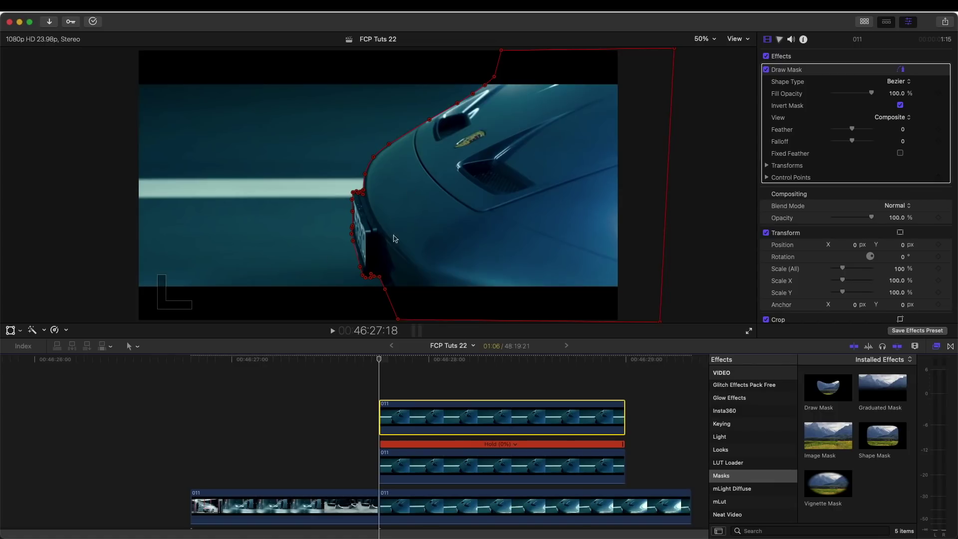
- Enable a Ken Burns crop on the topmost 011 clip and swap its start and end frames
{"action": "left_click", "coordinate": [10, 332]}
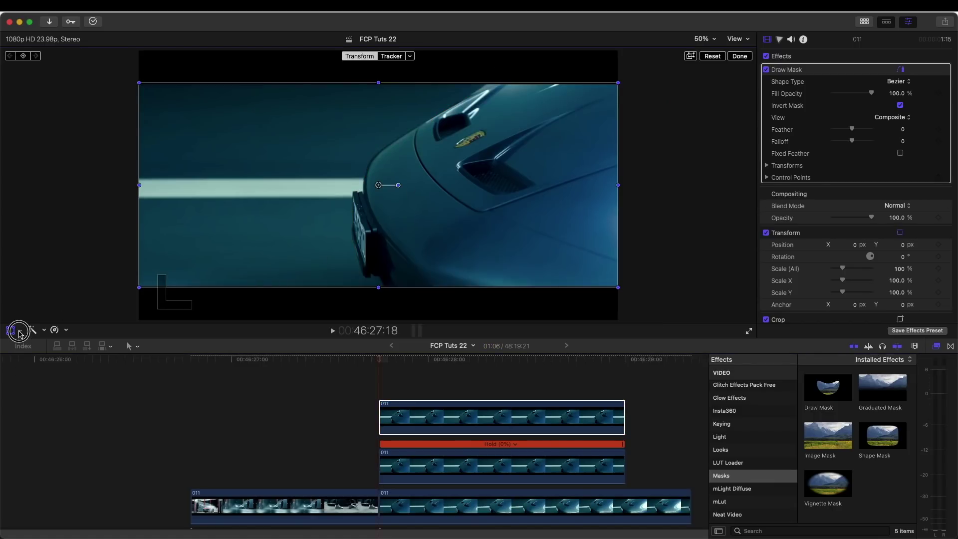
{"action": "left_click", "coordinate": [20, 332]}
{"action": "left_click", "coordinate": [44, 355]}
{"action": "left_click", "coordinate": [398, 311]}
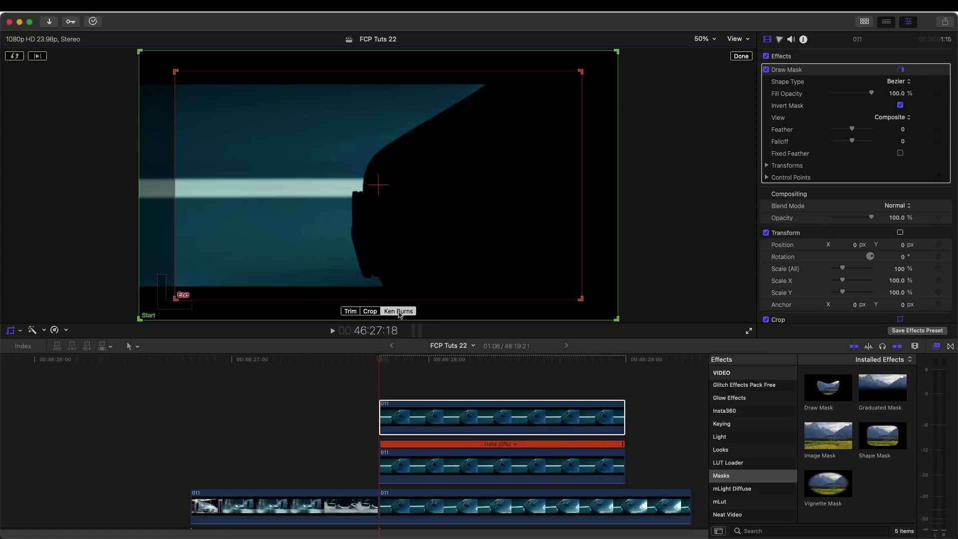
{"action": "left_click", "coordinate": [372, 241]}
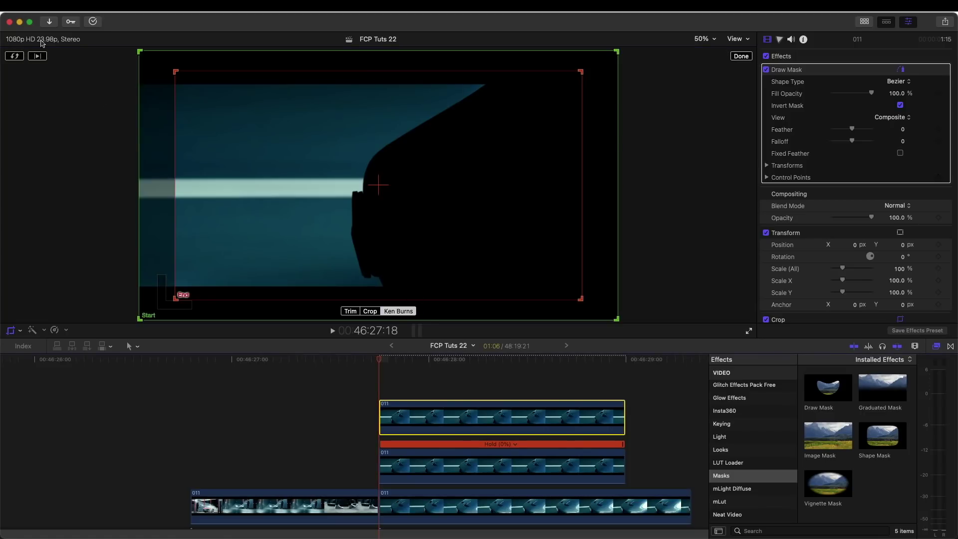
{"action": "left_click", "coordinate": [15, 56]}
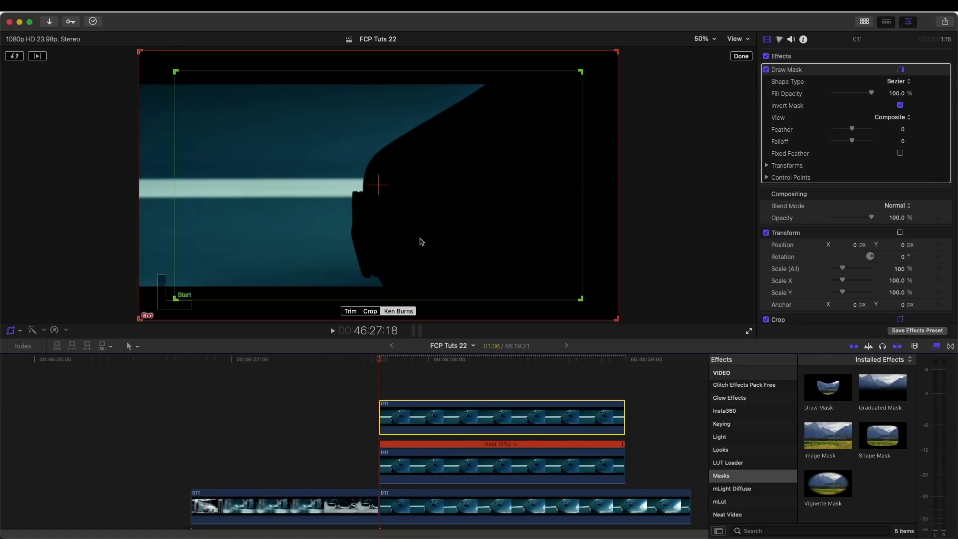
- Enlarge the Ken Burns start frame to full frame size and move it horizontally just outside the end frame's right edge
{"action": "left_click", "coordinate": [309, 182]}
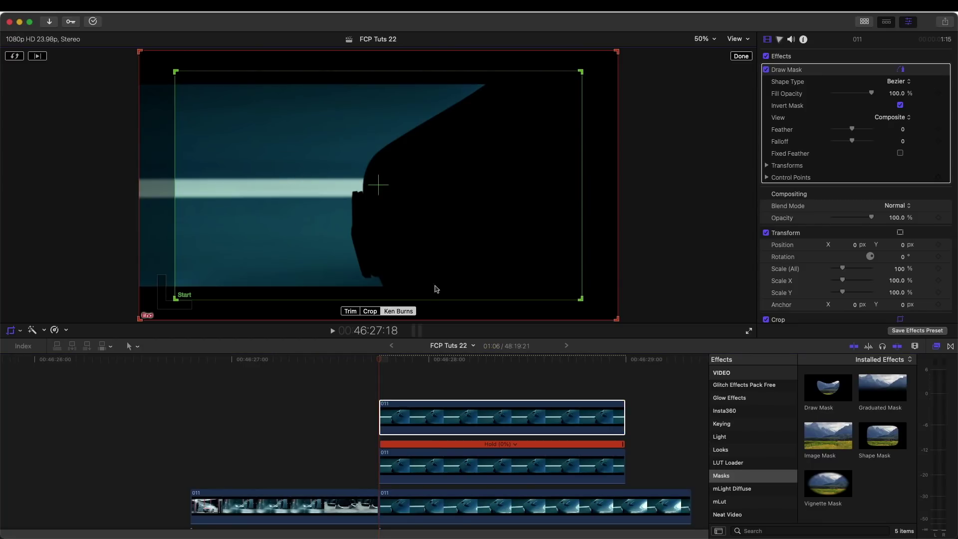
{"action": "left_click_drag", "start_coordinate": [183, 80], "coordinate": [143, 53]}
{"action": "left_click_drag", "start_coordinate": [263, 132], "coordinate": [713, 263]}
{"action": "mouse_move", "coordinate": [654, 263]}
{"action": "left_mouse_down"}
{"action": "mouse_move", "coordinate": [783, 262]}
{"action": "mouse_move", "coordinate": [679, 263]}
{"action": "mouse_move", "coordinate": [719, 262]}
{"action": "left_mouse_up"}
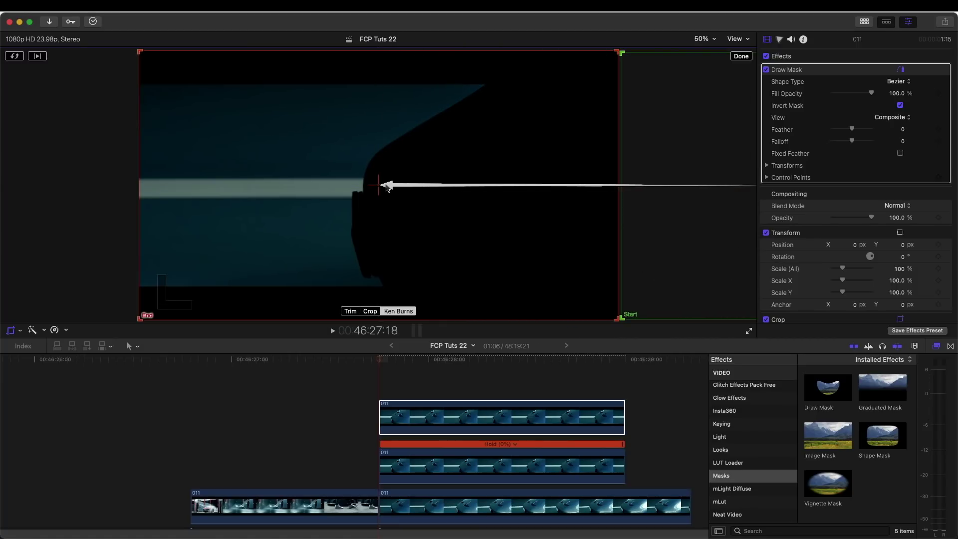
- Keep the Ken Burns motion on Ease In And Out, finish the crop and play back the background slide
{"action": "right_click", "coordinate": [385, 185]}
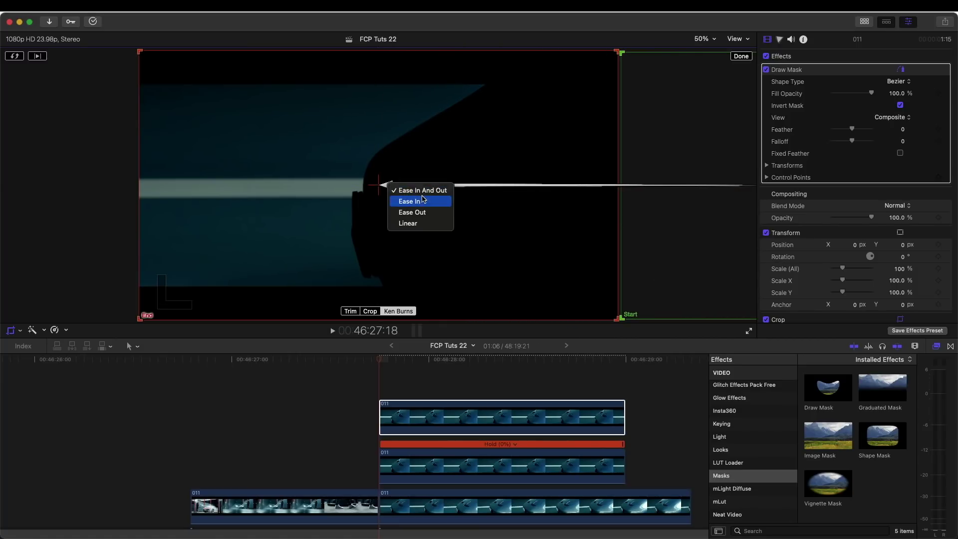
{"action": "left_click", "coordinate": [465, 206]}
{"action": "left_click", "coordinate": [737, 59]}
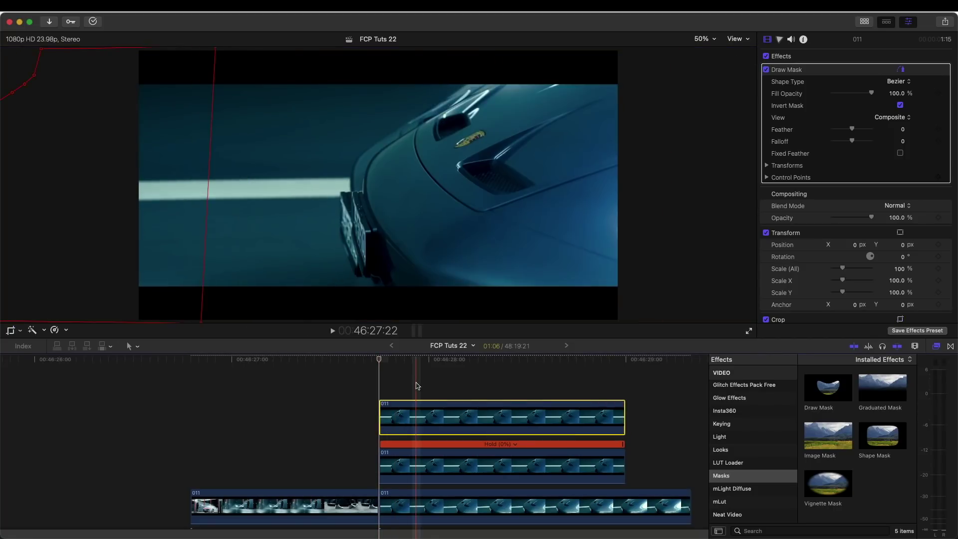
{"action": "key", "text": "space"}
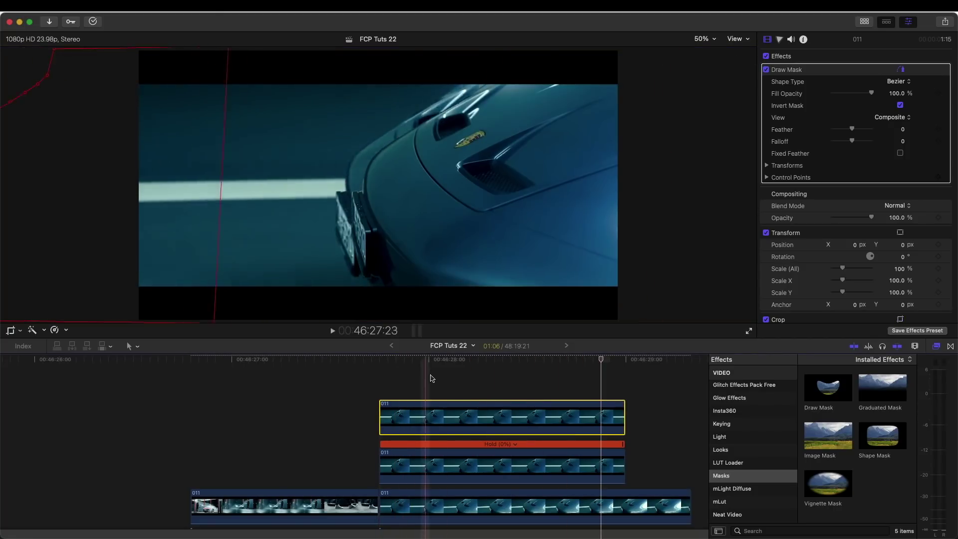
{"action": "key", "text": "space"}
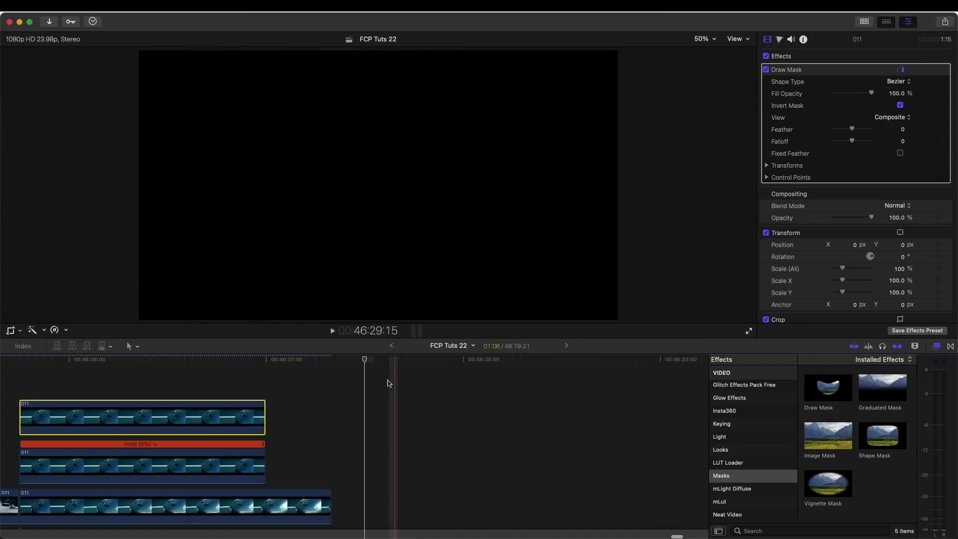
- Disable the second 011 clip in the primary storyline and play back the masked layers above it
{"action": "key", "text": "super+minus"}
{"action": "scroll", "coordinate": [379, 434], "scroll_direction": "left", "scroll_amount": 4}
{"action": "left_click", "coordinate": [404, 483]}
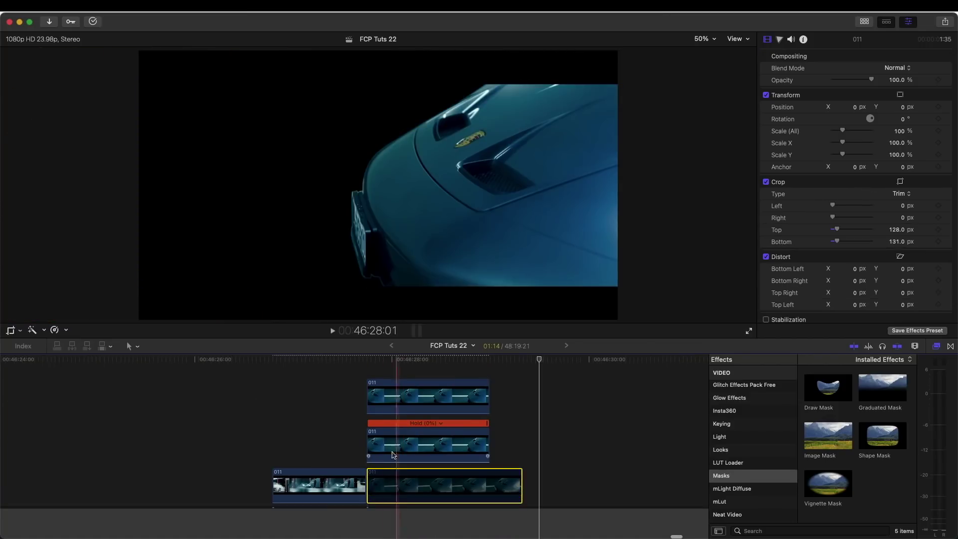
{"action": "key", "text": "space"}
{"action": "key", "text": "space"}
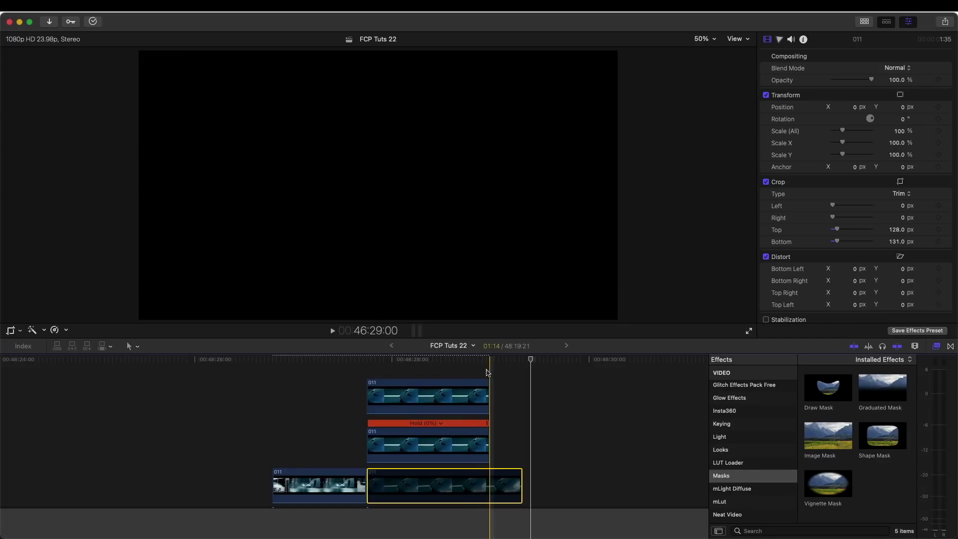
- Delete the lower held 011 layer, put the inverted-mask layer in its place and duplicate it directly above
{"action": "left_click", "coordinate": [413, 393]}
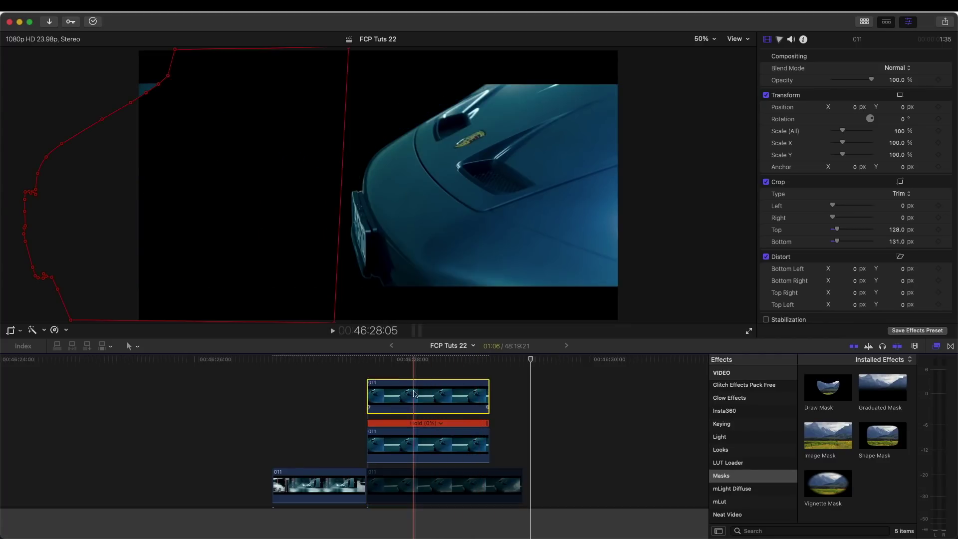
{"action": "left_click", "coordinate": [421, 432]}
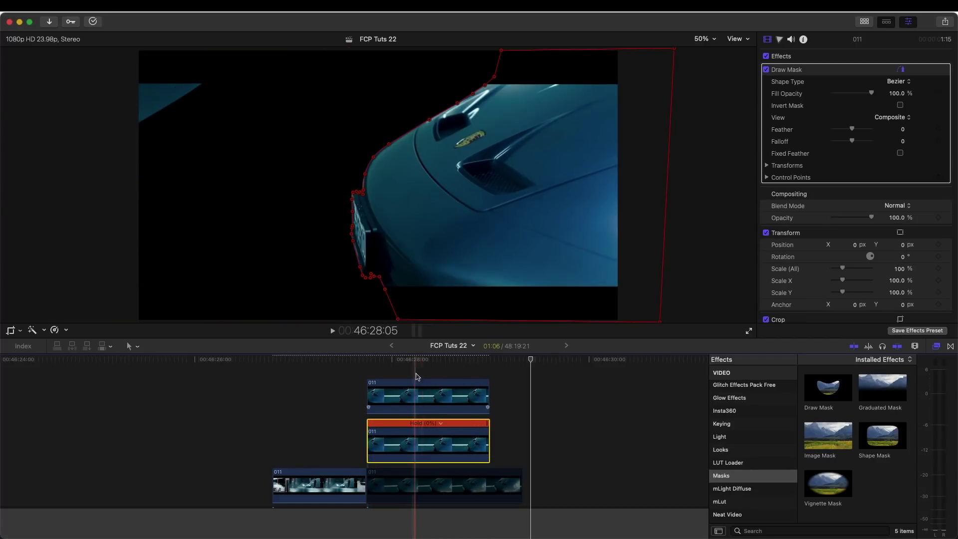
{"action": "left_click", "coordinate": [438, 360]}
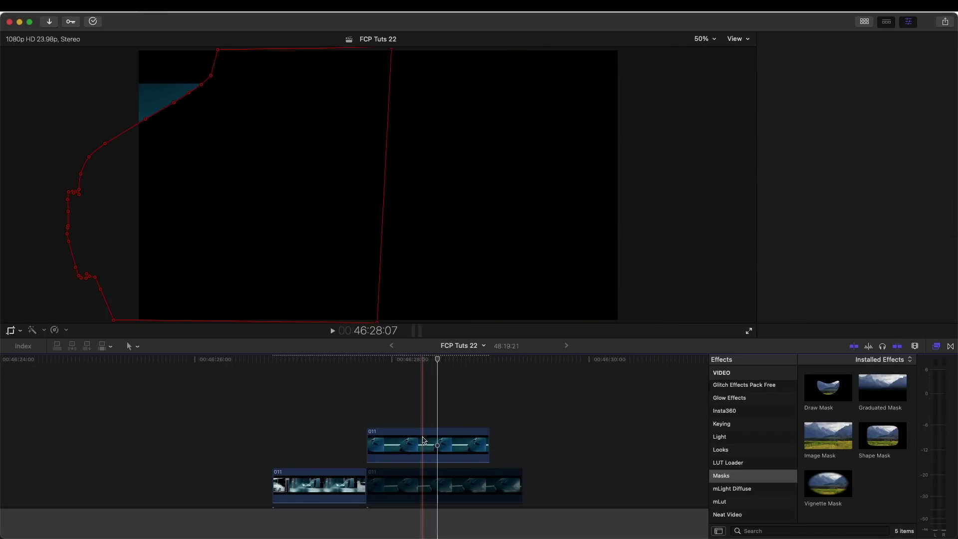
{"action": "left_click", "coordinate": [417, 442]}
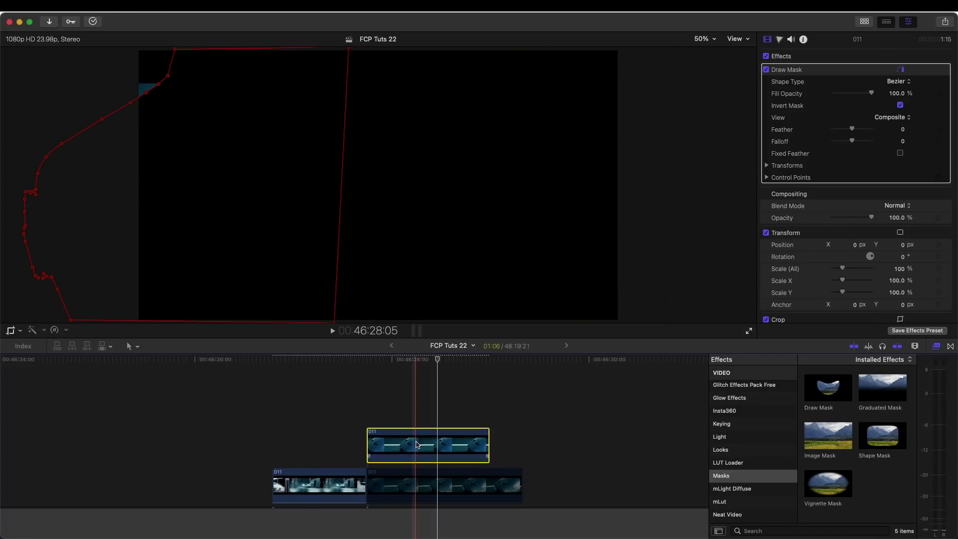
{"action": "left_click_drag", "start_coordinate": [417, 444], "coordinate": [412, 403]}
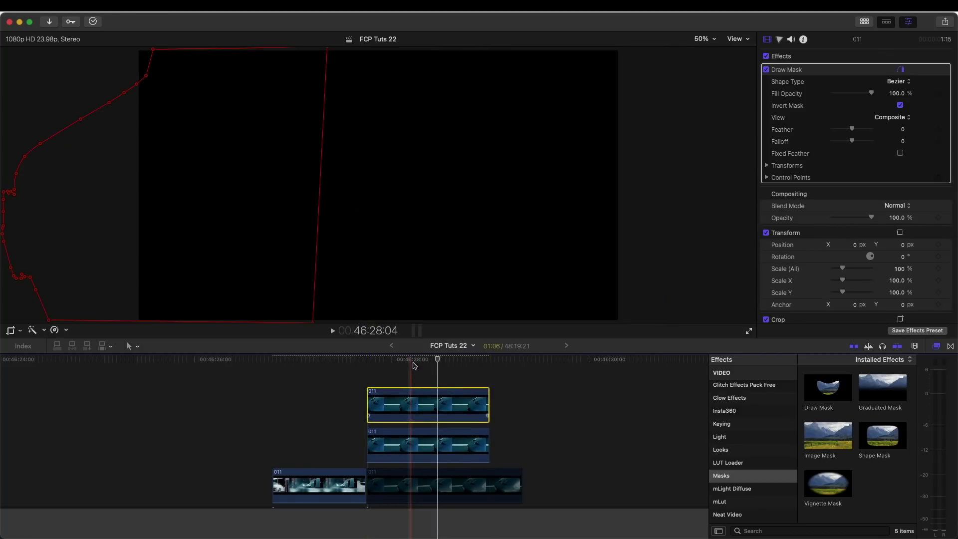
- Turn off Invert Mask on the duplicate, move its Ken Burns start frame to the opposite side of the end frame and play back
{"action": "left_click", "coordinate": [900, 105]}
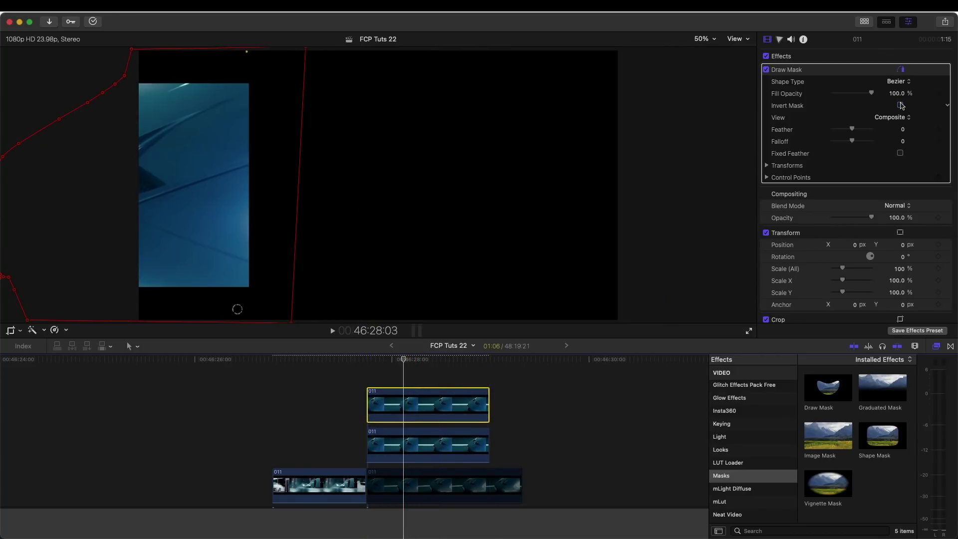
{"action": "left_click", "coordinate": [11, 330]}
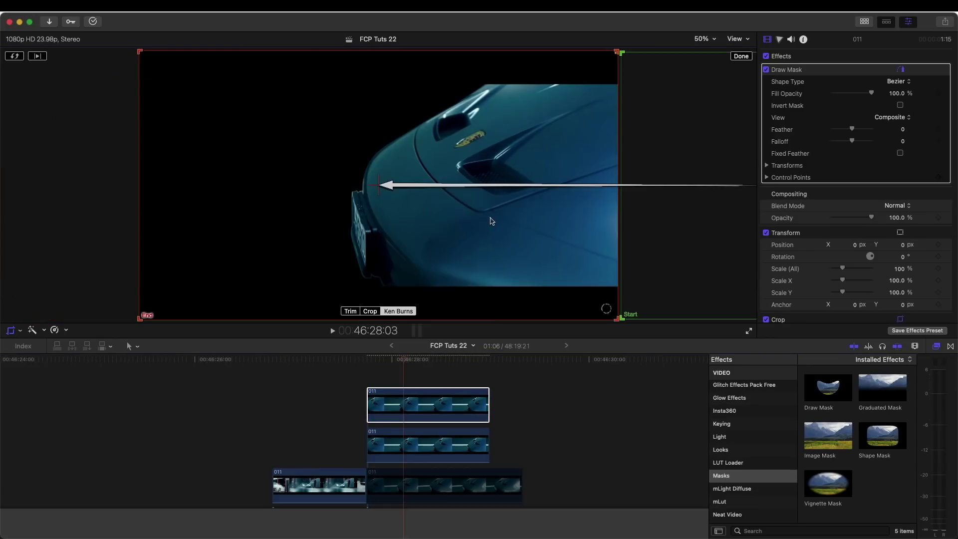
{"action": "left_click_drag", "start_coordinate": [723, 223], "coordinate": [2, 229]}
{"action": "left_click_drag", "start_coordinate": [112, 225], "coordinate": [52, 224]}
{"action": "left_click", "coordinate": [745, 58]}
{"action": "key", "text": "space"}
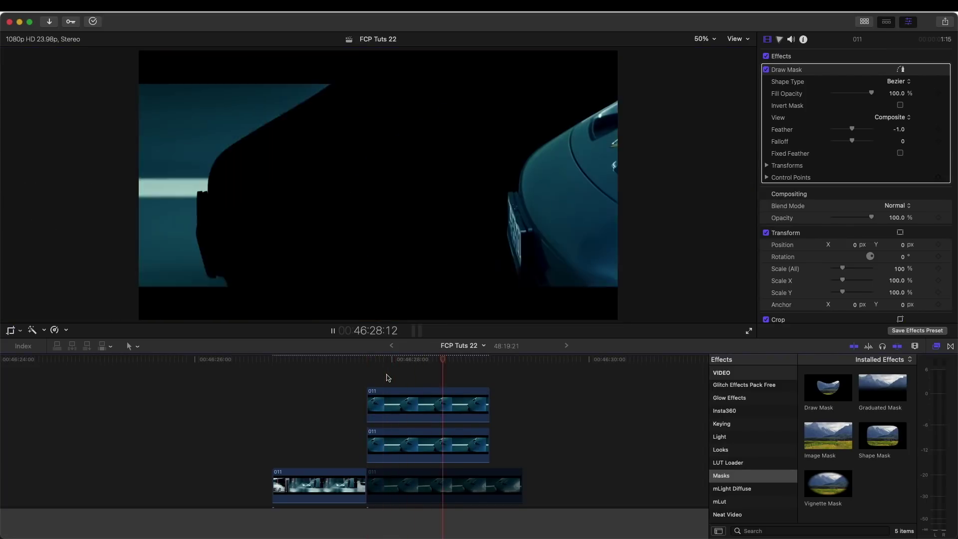
{"action": "key", "text": "space"}
- Move both masked 011 layers back so they end at the cut, re-enable the second 011 clip and play back
{"action": "left_click", "coordinate": [394, 379]}
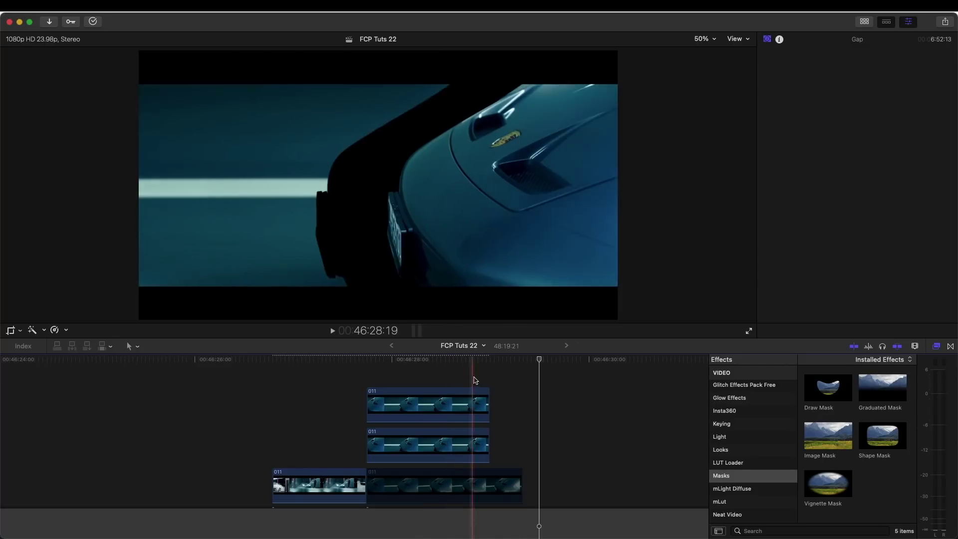
{"action": "mouse_move", "coordinate": [498, 406]}
{"action": "left_mouse_down"}
{"action": "mouse_move", "coordinate": [459, 444]}
{"action": "mouse_move", "coordinate": [330, 441]}
{"action": "mouse_move", "coordinate": [338, 441]}
{"action": "left_mouse_up"}
{"action": "left_click", "coordinate": [407, 481]}
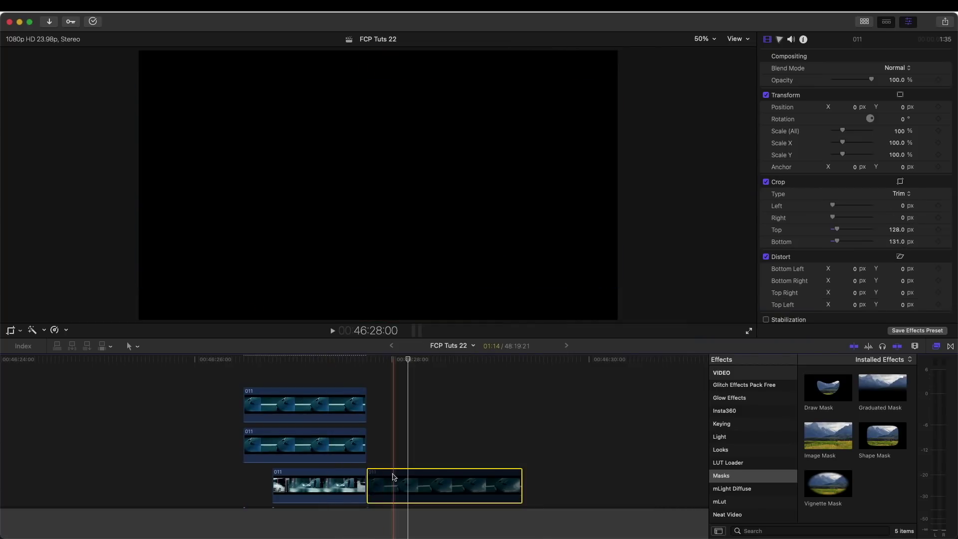
{"action": "key", "text": "space"}
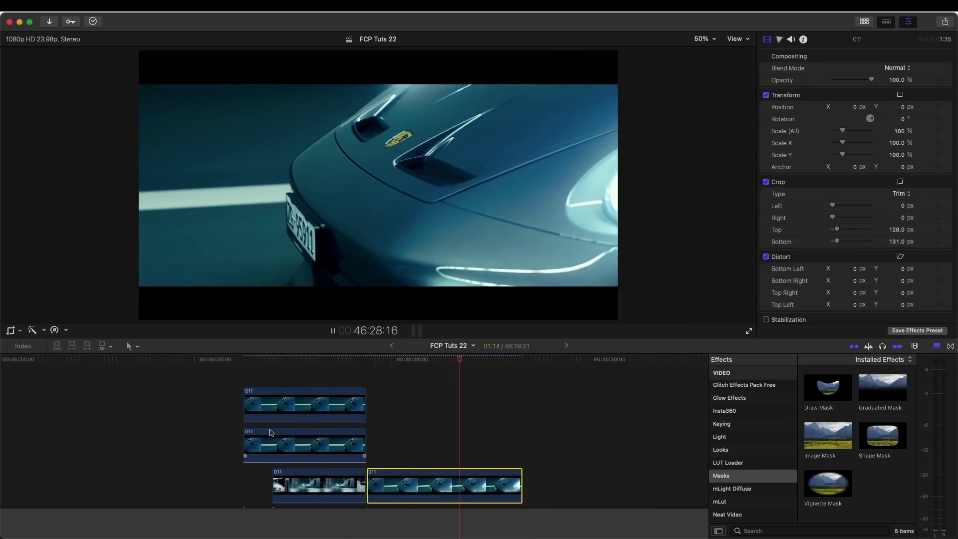
{"action": "key", "text": "space"}
{"action": "scroll", "coordinate": [272, 430], "scroll_direction": "left", "scroll_amount": 3}
{"action": "scroll", "coordinate": [344, 439], "scroll_direction": "right", "scroll_amount": 3}
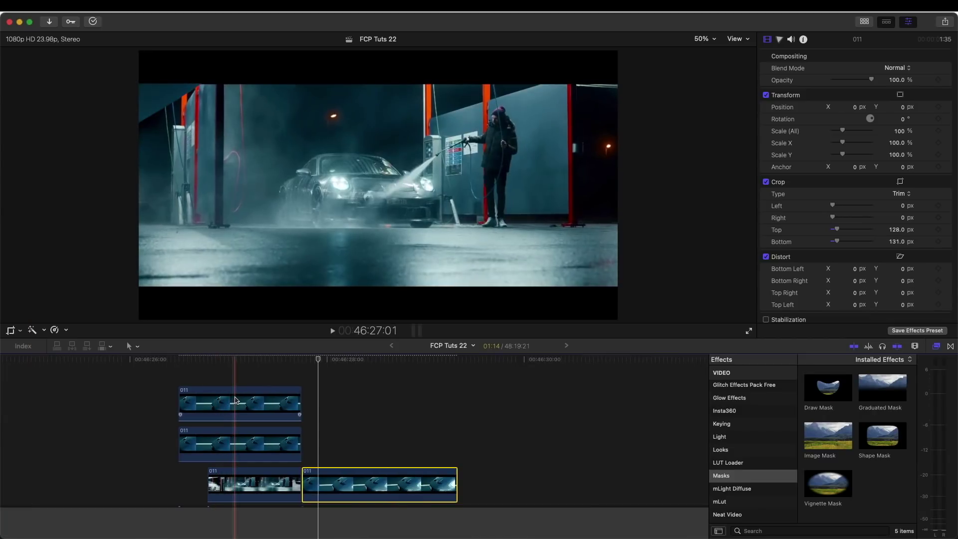
- Try shortening both masked layers to 14 frames by trimming their starts, and play back the faster slide
{"action": "left_click", "coordinate": [271, 394]}
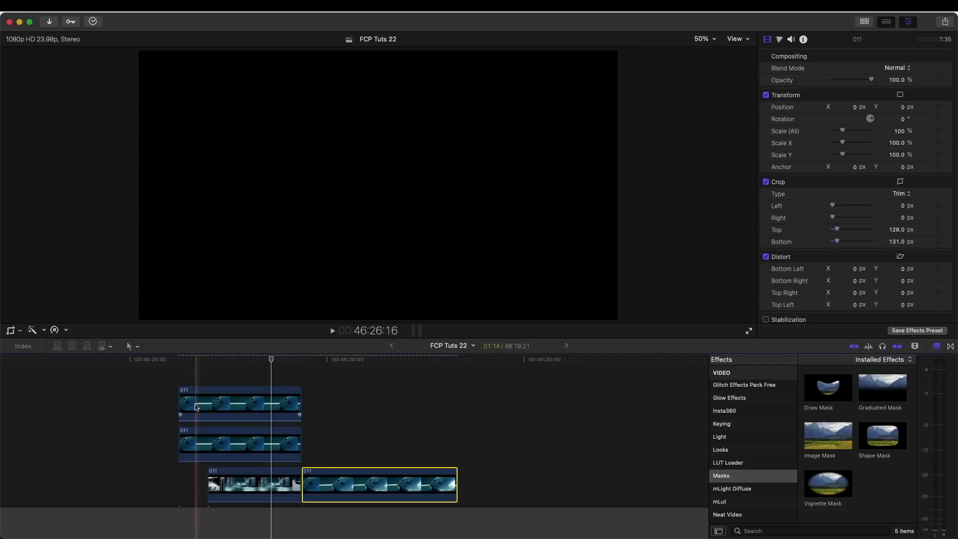
{"action": "left_click_drag", "start_coordinate": [193, 400], "coordinate": [245, 400]}
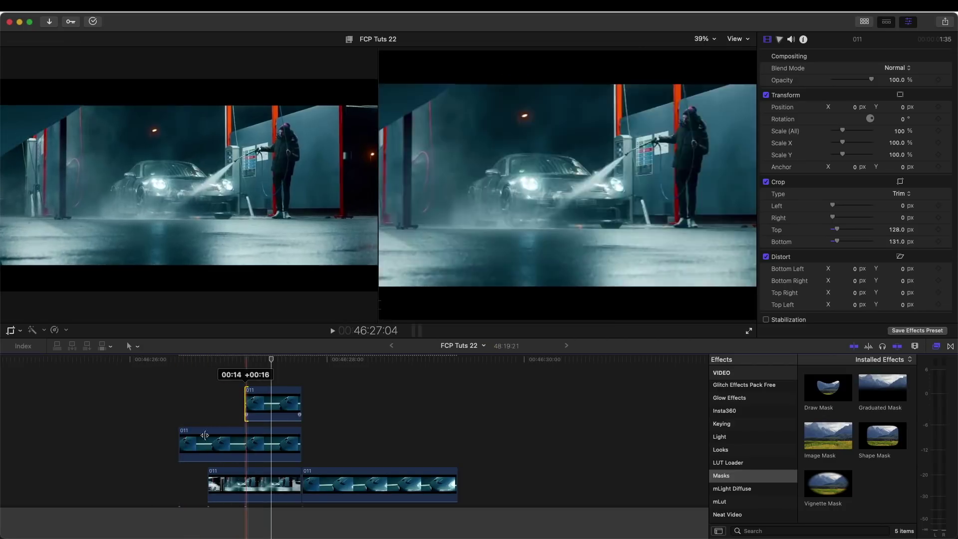
{"action": "left_click", "coordinate": [179, 443]}
{"action": "left_click_drag", "start_coordinate": [180, 443], "coordinate": [245, 443]}
{"action": "key", "text": "space"}
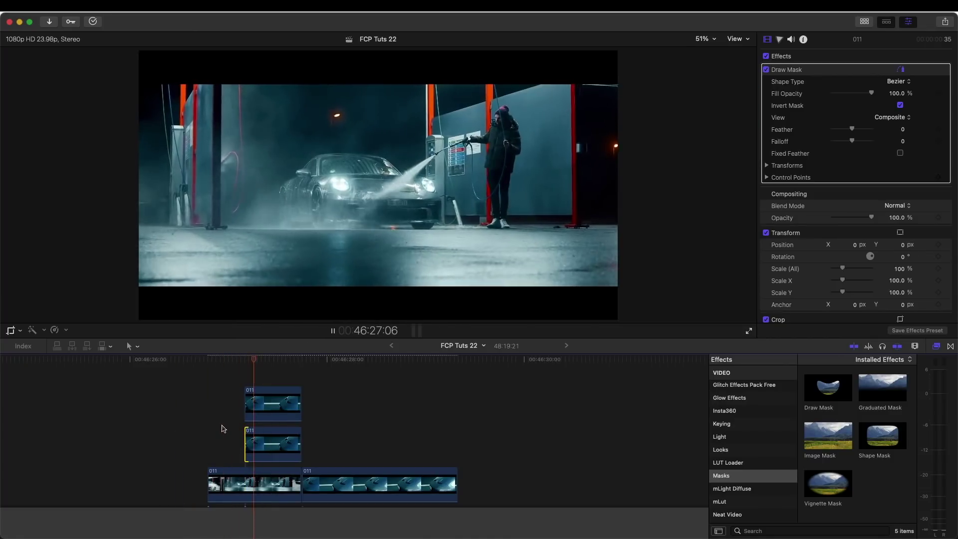
{"action": "key", "text": "space"}
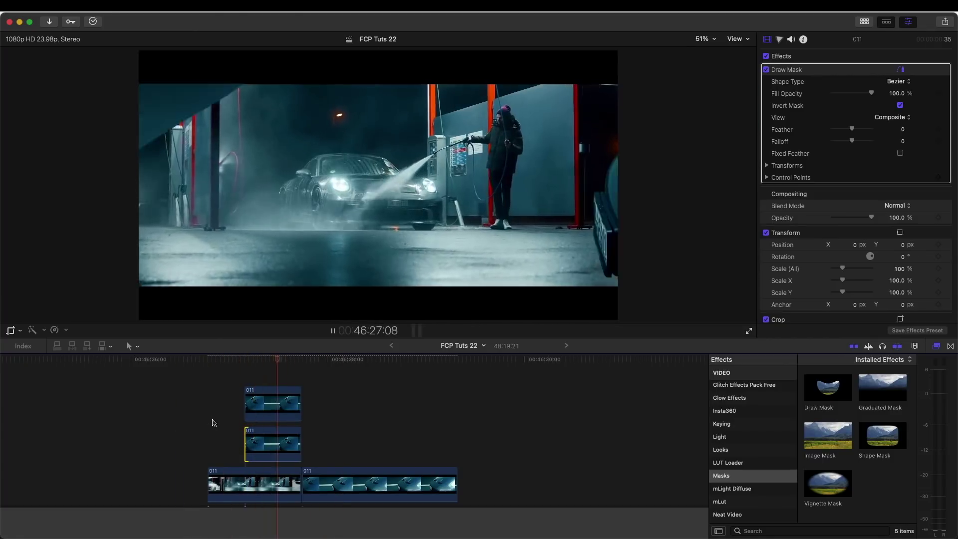
- Try extending the starts of both masked layers to a 2-second duration and play back the slower slide
{"action": "left_click_drag", "start_coordinate": [245, 400], "coordinate": [107, 400]}
{"action": "left_click_drag", "start_coordinate": [245, 441], "coordinate": [106, 442]}
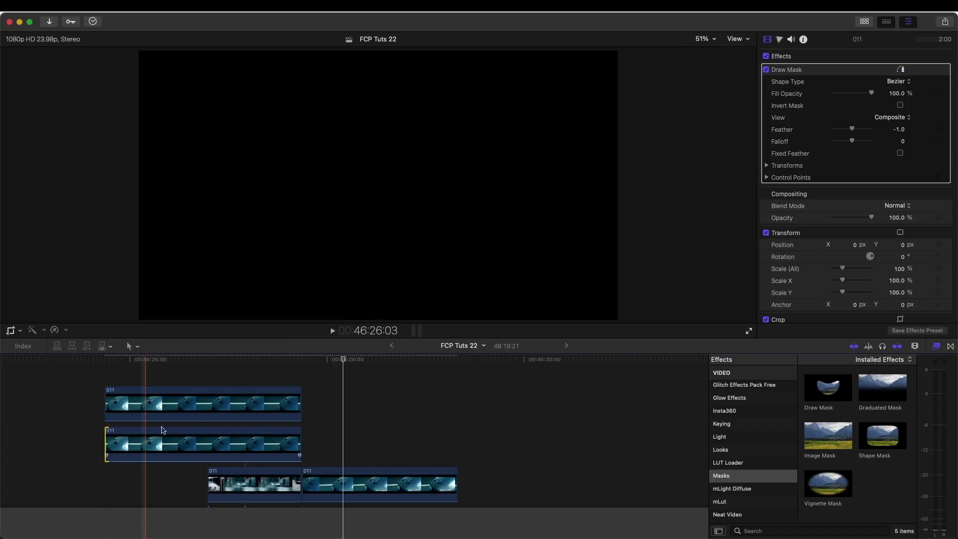
{"action": "key", "text": "space"}
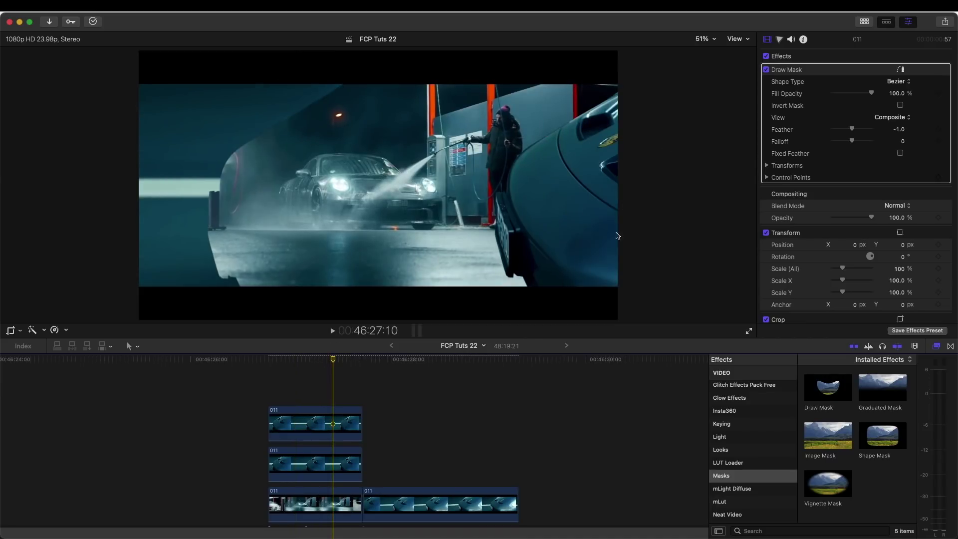
- Place the Moderate Motion Blur 2 title above the two masked 011 layers and trim its end to match theirs
{"action": "key", "text": "alt+super+1"}
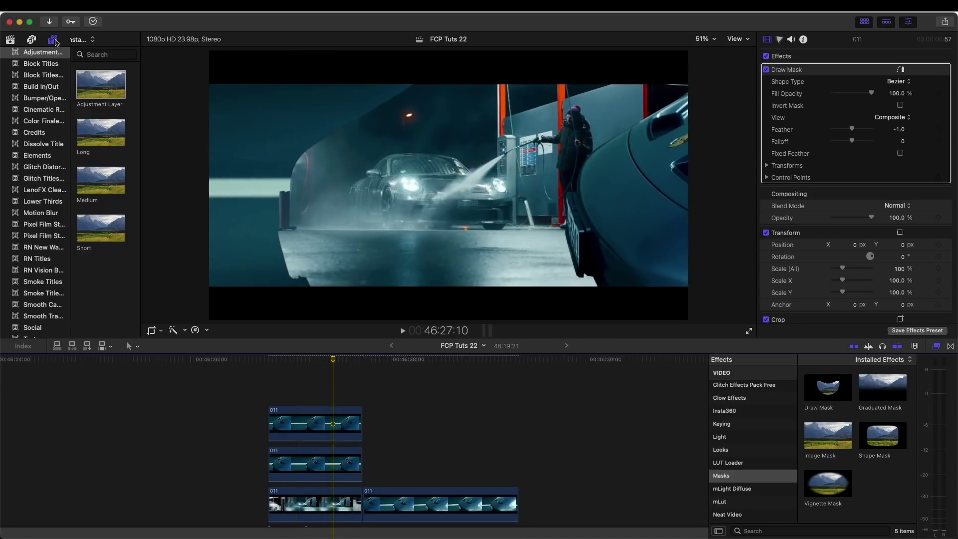
{"action": "scroll", "coordinate": [60, 150], "scroll_direction": "down", "scroll_amount": 2}
{"action": "left_click", "coordinate": [49, 167]}
{"action": "scroll", "coordinate": [98, 144], "scroll_direction": "down", "scroll_amount": 1}
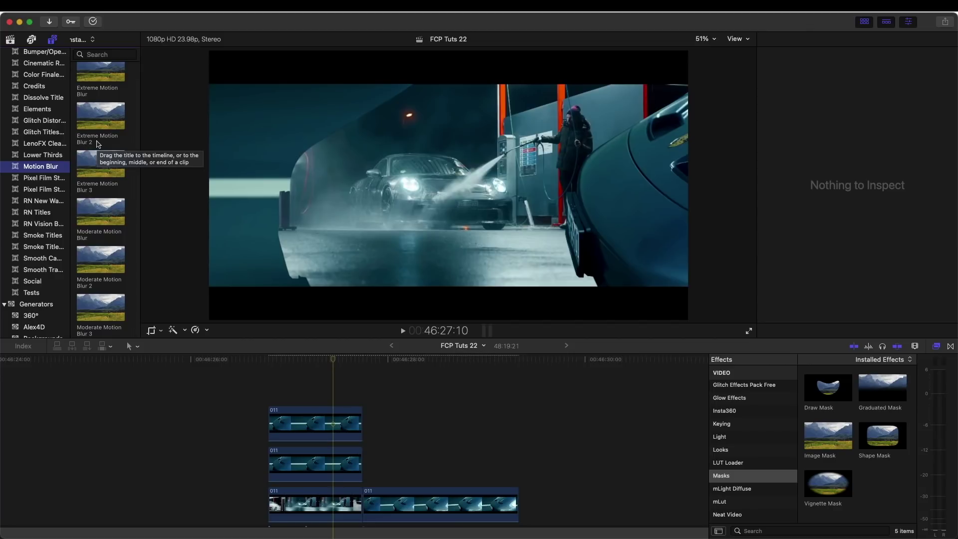
{"action": "left_click_drag", "start_coordinate": [100, 262], "coordinate": [293, 394]}
{"action": "left_click_drag", "start_coordinate": [464, 398], "coordinate": [361, 400]}
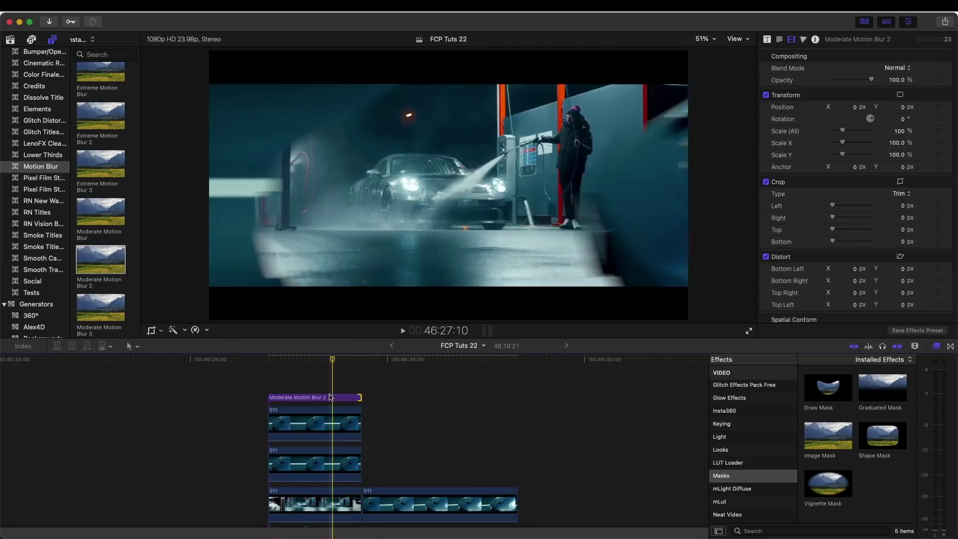
- Compare the slide with the Moderate Motion Blur 2 title disabled and enabled, and play back the finished transition
{"action": "left_click", "coordinate": [339, 360]}
{"action": "left_click", "coordinate": [341, 397]}
{"action": "key", "text": "v"}
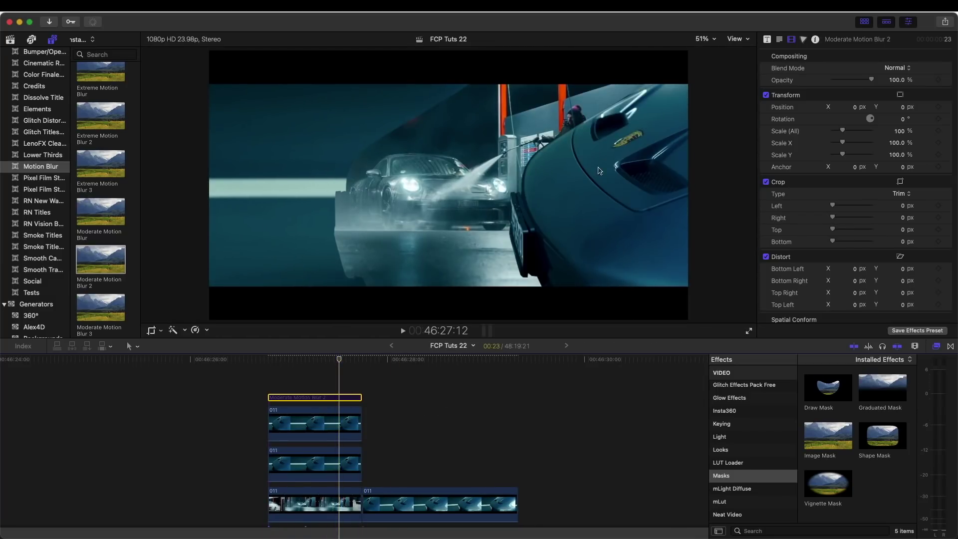
{"action": "key", "text": "v"}
{"action": "key", "text": "v"}
{"action": "key", "text": "v"}
{"action": "key", "text": "space"}
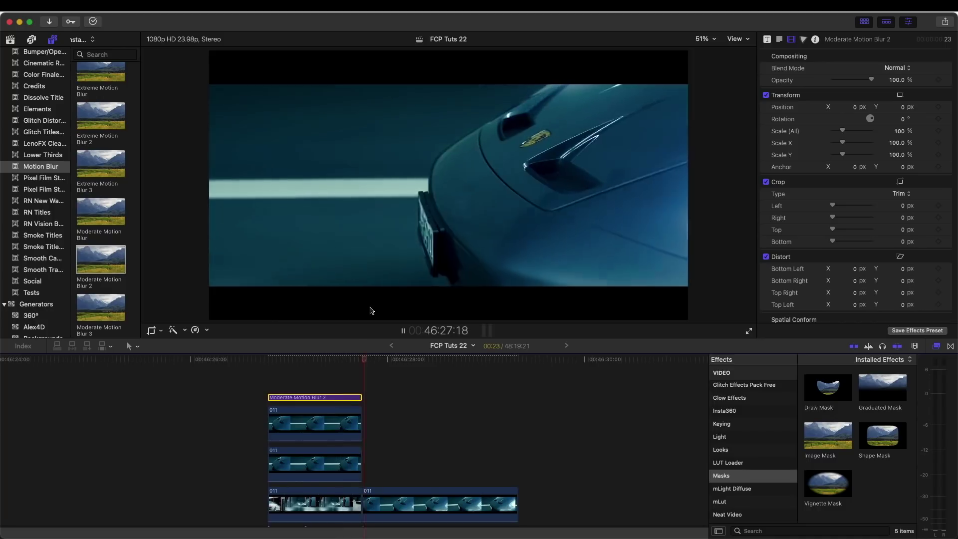
{"action": "key", "text": "space"}
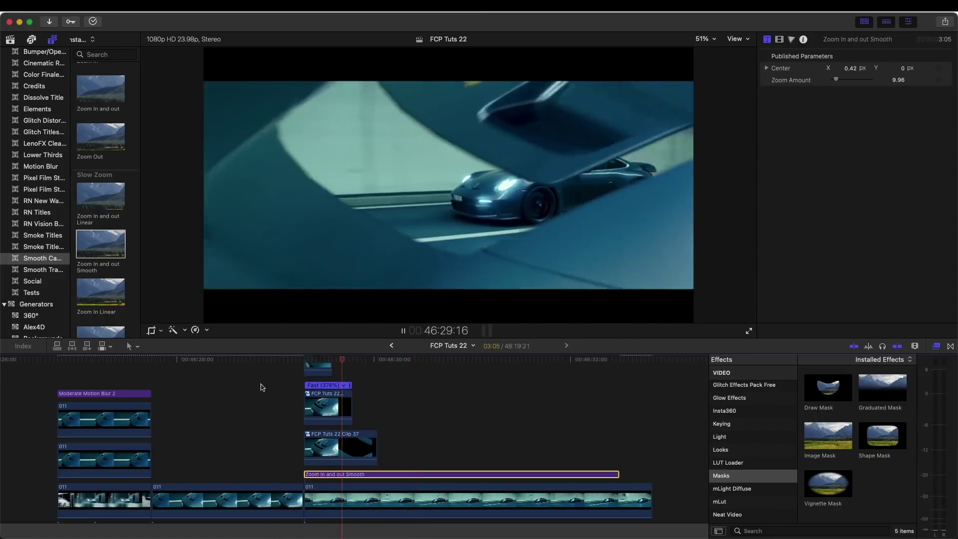
- Play back the example zoom transition into the third 011 clip in short stretches to examine its motion
{"action": "key", "text": "space"}
{"action": "key", "text": "space"}
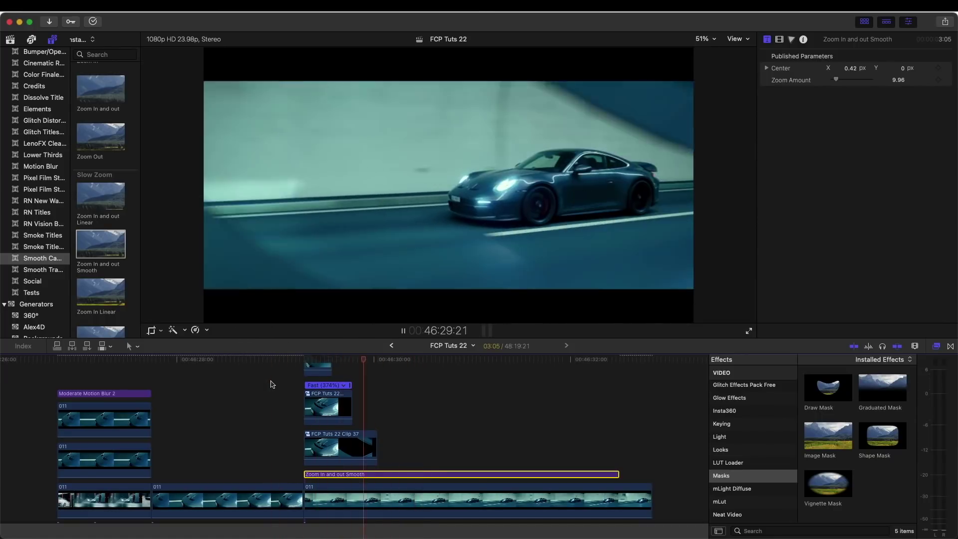
{"action": "key", "text": "space"}
{"action": "key", "text": "space"}
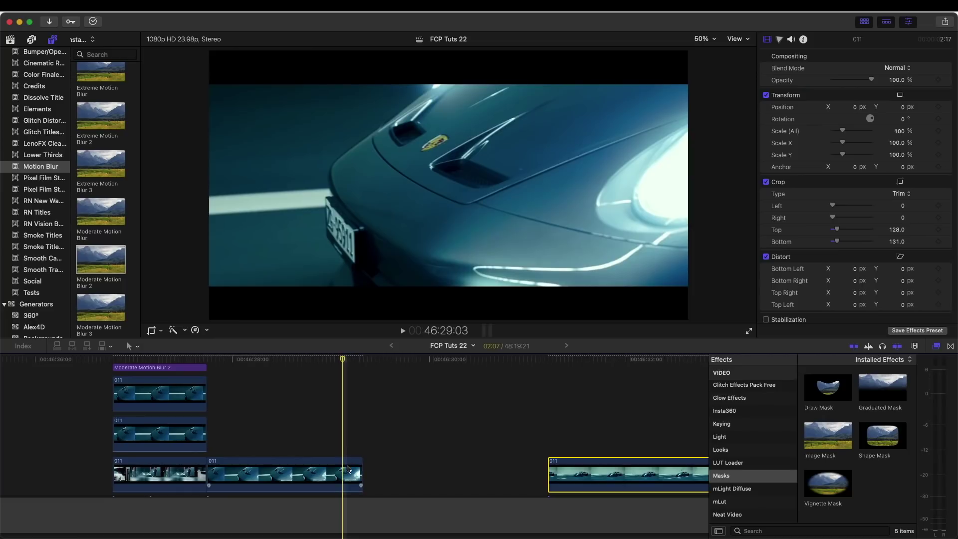
- Add a hold segment at 46:29:07 near the end of the second 011 clip and trim its end to the next clip's start
{"action": "left_click_drag", "start_coordinate": [345, 360], "coordinate": [358, 361]}
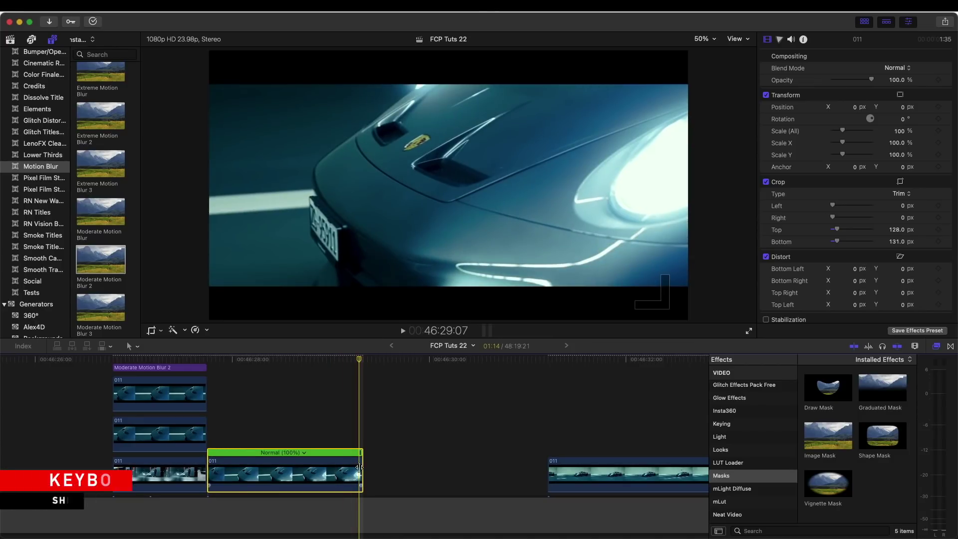
{"action": "key", "text": "shift+h"}
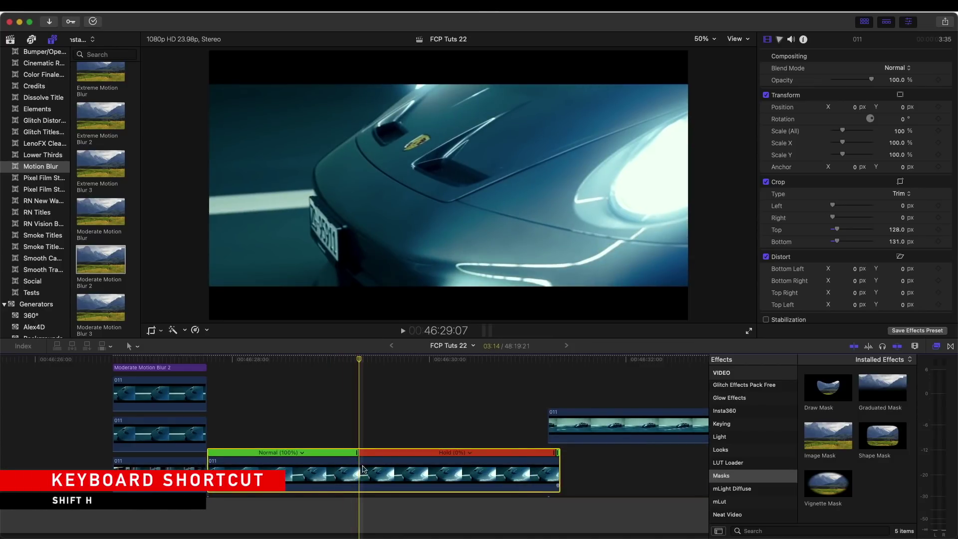
{"action": "left_click_drag", "start_coordinate": [558, 477], "coordinate": [546, 477]}
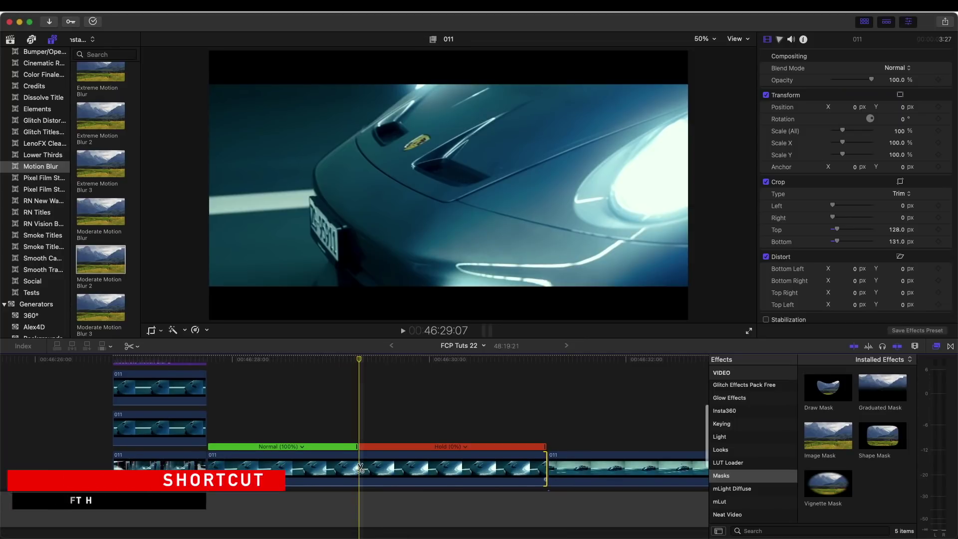
- Split the second 011 clip where its hold segment begins, and undo moving the held part above the storyline
{"action": "key", "text": "b"}
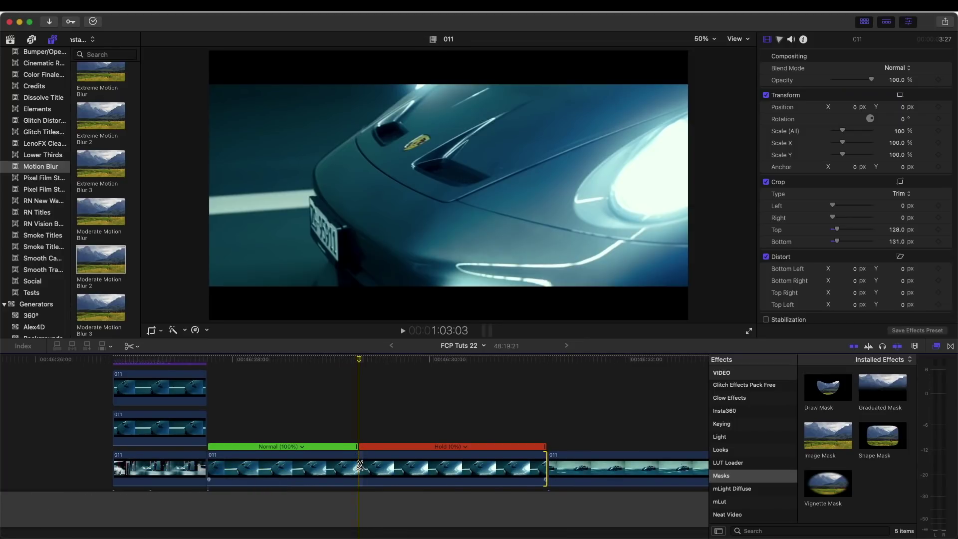
{"action": "left_click", "coordinate": [360, 466]}
{"action": "key", "text": "a"}
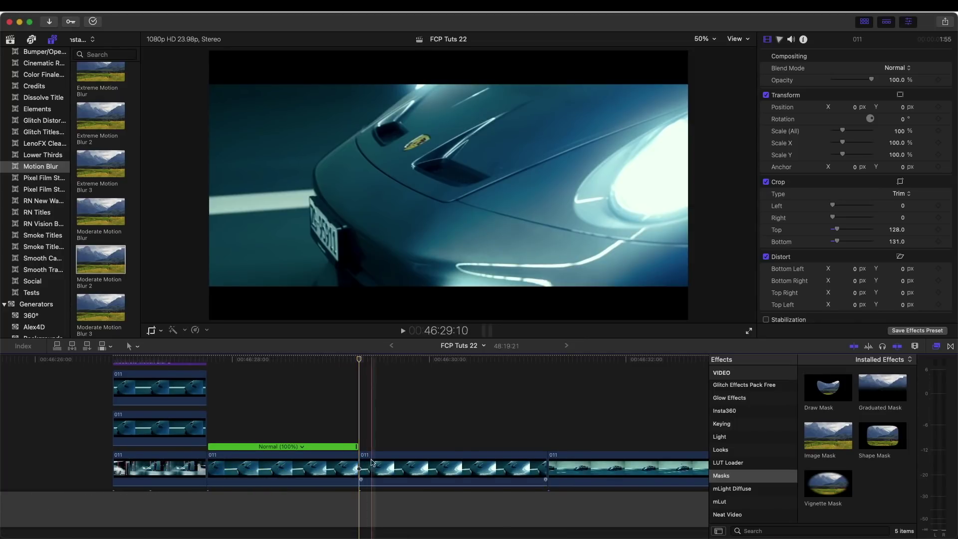
{"action": "left_click_drag", "start_coordinate": [375, 471], "coordinate": [420, 419]}
{"action": "key", "text": "super+z"}
- Apply Draw Mask to the held 011 clip, trace the car's hood with a closed Bezier outline and play back the cutout
{"action": "left_click", "coordinate": [424, 363]}
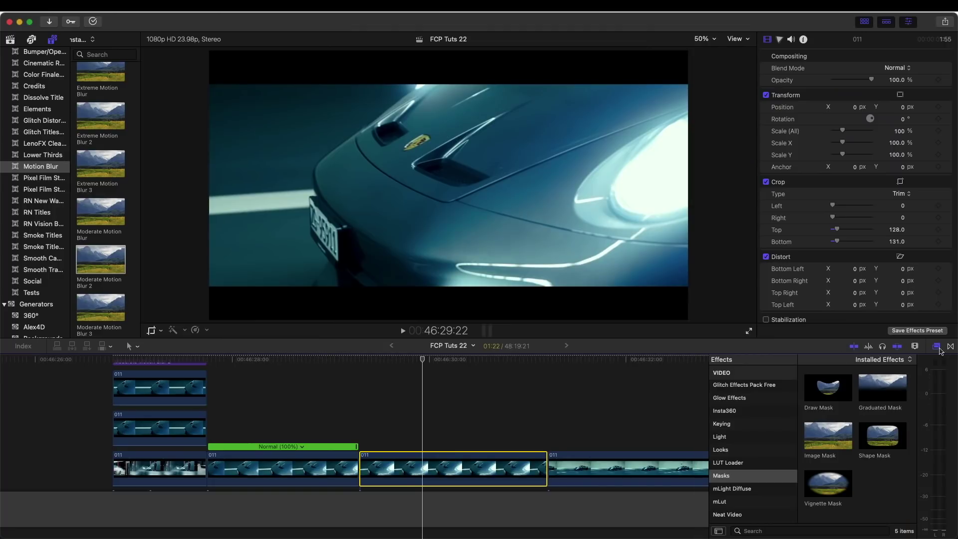
{"action": "mouse_move", "coordinate": [832, 390]}
{"action": "left_mouse_down"}
{"action": "mouse_move", "coordinate": [695, 368]}
{"action": "mouse_move", "coordinate": [391, 460]}
{"action": "mouse_move", "coordinate": [395, 469]}
{"action": "mouse_move", "coordinate": [406, 464]}
{"action": "left_mouse_up"}
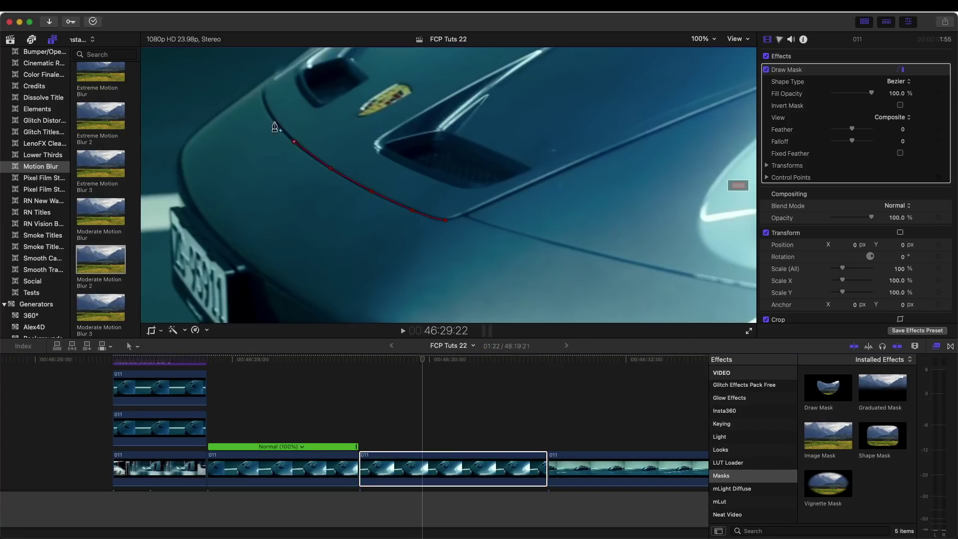
{"action": "key", "text": "space"}
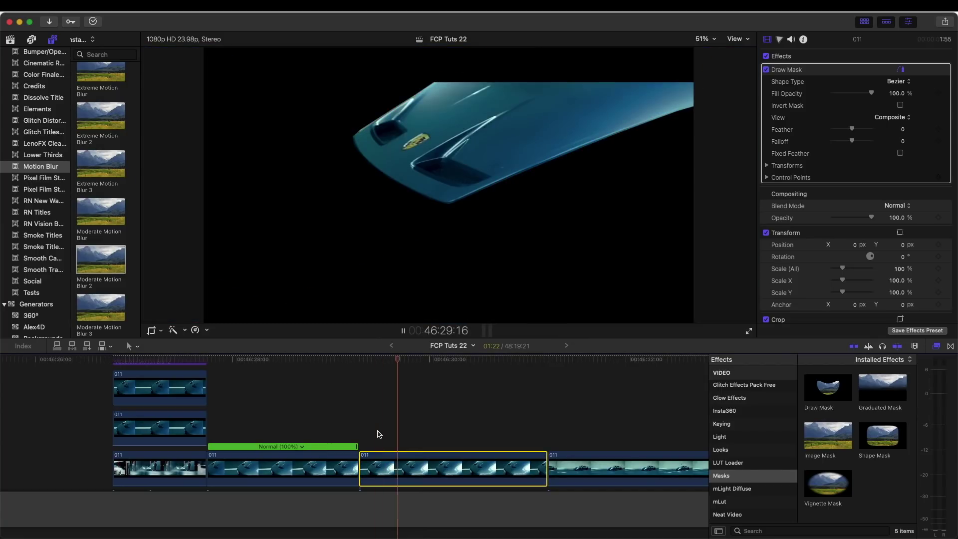
{"action": "key", "text": "space"}
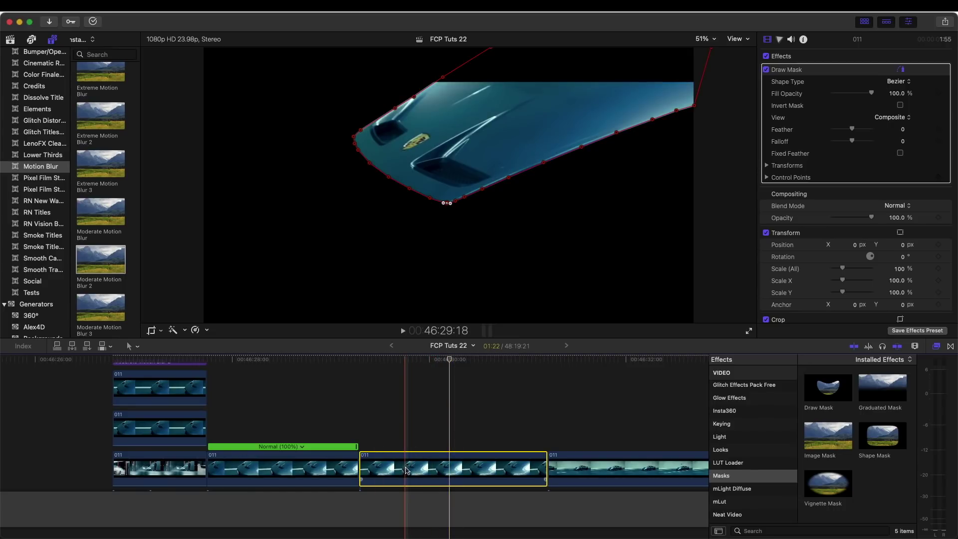
- Duplicate the masked held 011 clip directly above itself and invert the copy's Draw Mask
{"action": "left_click_drag", "start_coordinate": [405, 470], "coordinate": [400, 417]}
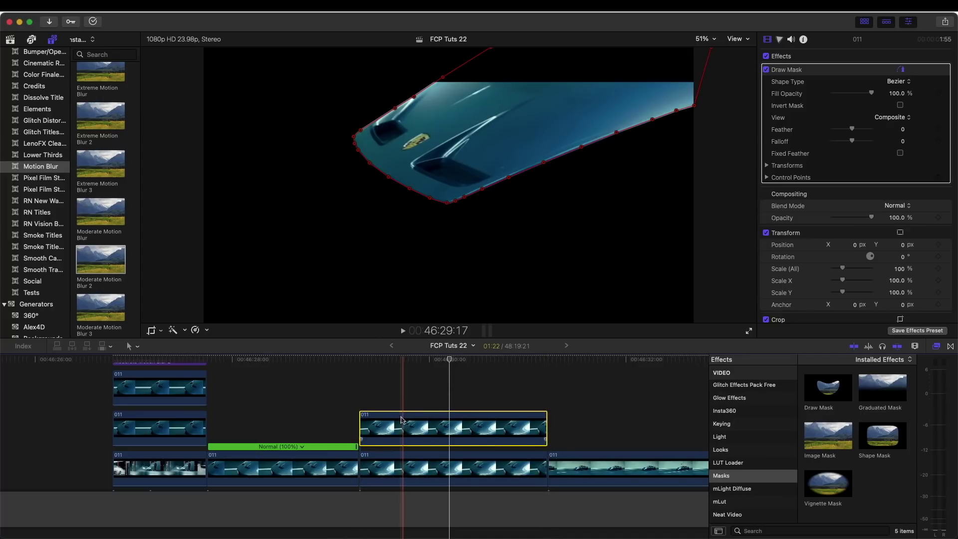
{"action": "left_click", "coordinate": [899, 105]}
{"action": "scroll", "coordinate": [468, 432], "scroll_direction": "left", "scroll_amount": 3}
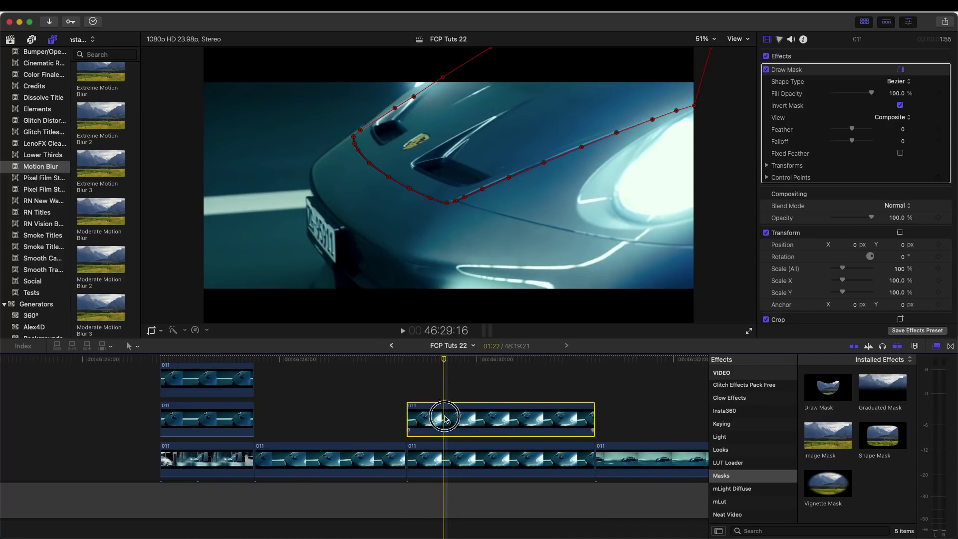
- Apply a Ken Burns crop to the upper held clip, shrinking the end frame to a small area over the hood, and play it back
{"action": "left_click", "coordinate": [152, 330]}
{"action": "left_click", "coordinate": [471, 312]}
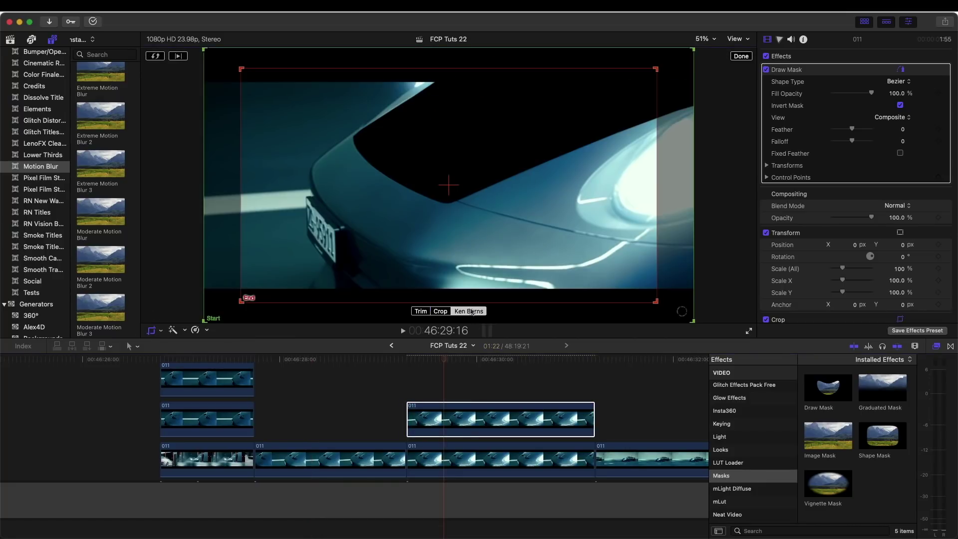
{"action": "left_click_drag", "start_coordinate": [241, 301], "coordinate": [378, 225]}
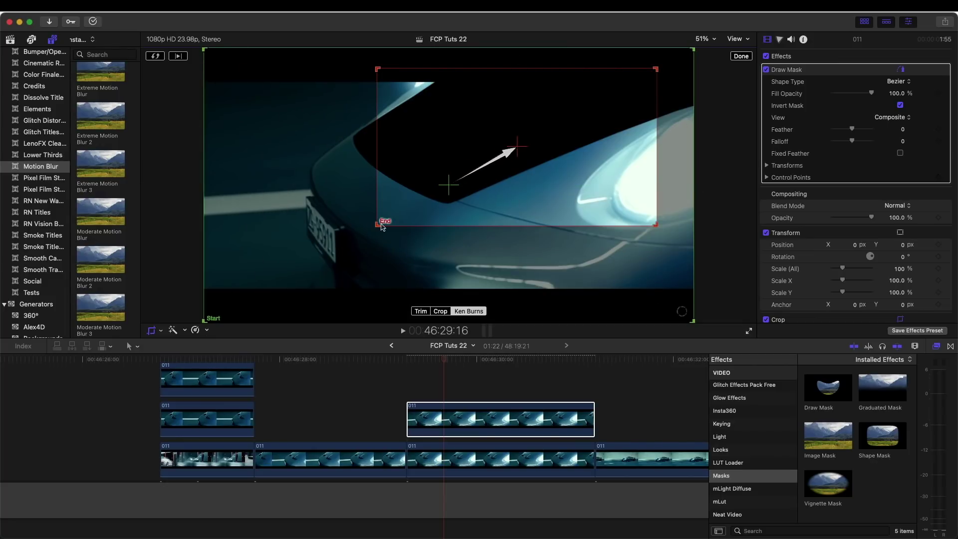
{"action": "mouse_move", "coordinate": [377, 224]}
{"action": "left_mouse_down"}
{"action": "mouse_move", "coordinate": [413, 188]}
{"action": "mouse_move", "coordinate": [515, 124]}
{"action": "mouse_move", "coordinate": [526, 129]}
{"action": "mouse_move", "coordinate": [460, 134]}
{"action": "mouse_move", "coordinate": [392, 186]}
{"action": "mouse_move", "coordinate": [418, 160]}
{"action": "mouse_move", "coordinate": [403, 152]}
{"action": "left_mouse_up"}
{"action": "left_click", "coordinate": [741, 56]}
{"action": "key", "text": "shift+c"}
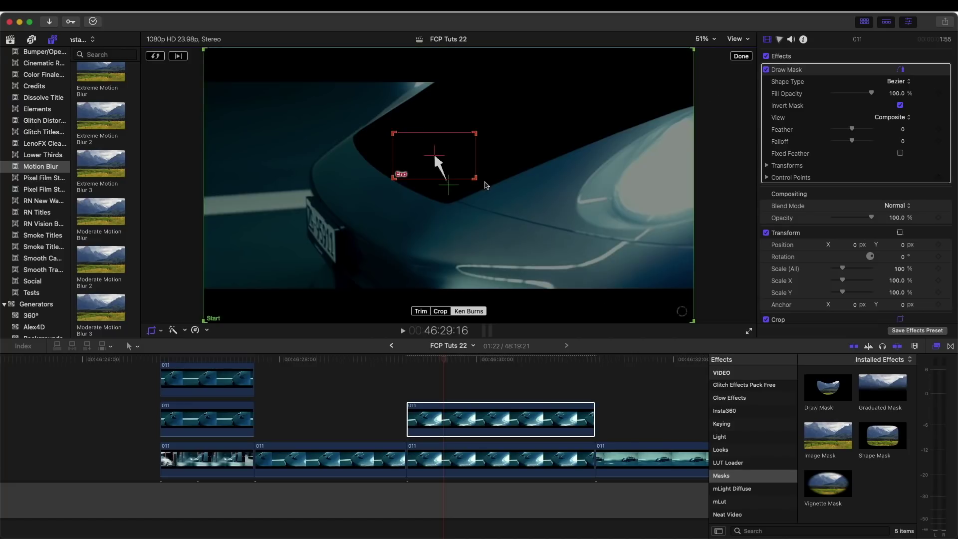
{"action": "left_click", "coordinate": [742, 58]}
{"action": "left_click", "coordinate": [428, 362]}
{"action": "key", "text": "space"}
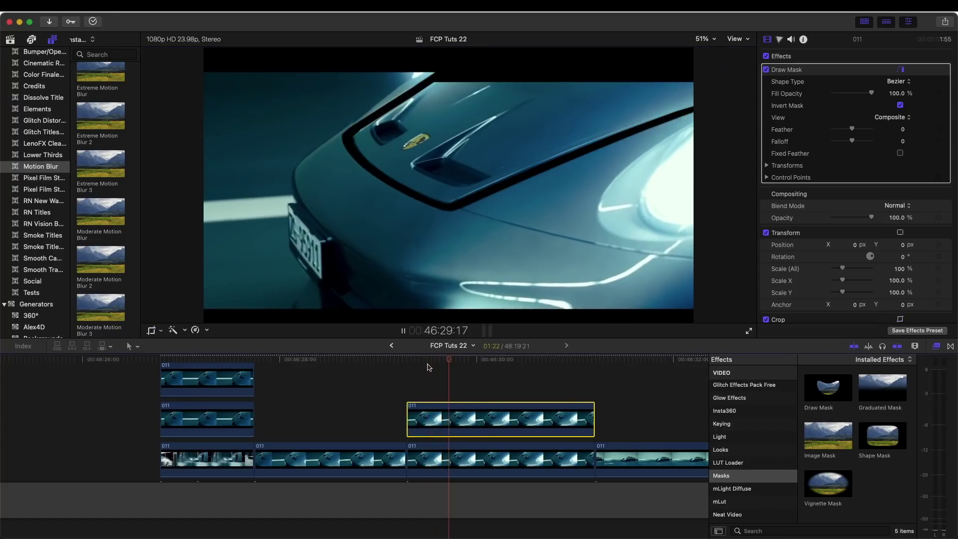
- Apply a Ken Burns crop to the lower held clip with a smaller end frame positioned over the hood
{"action": "left_click", "coordinate": [429, 447]}
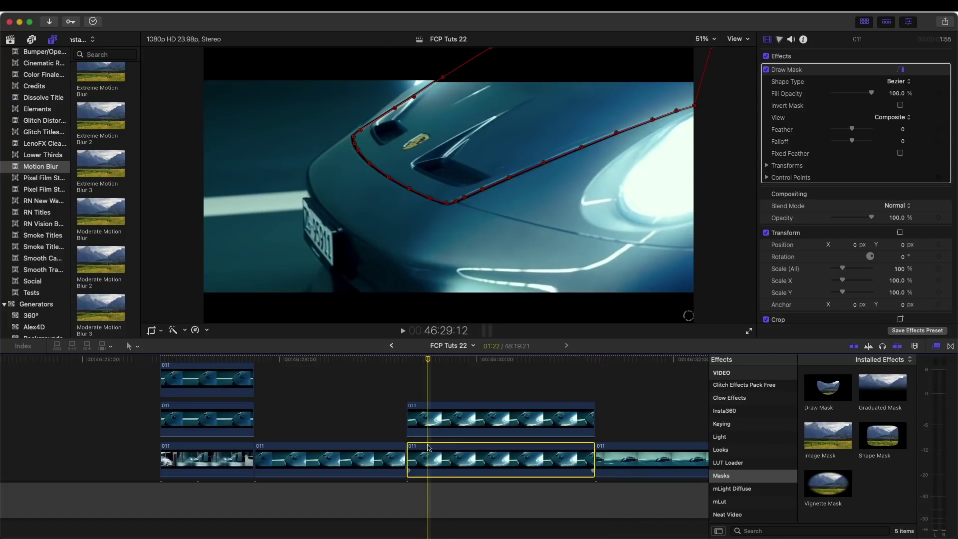
{"action": "left_click", "coordinate": [151, 331]}
{"action": "left_click", "coordinate": [469, 311]}
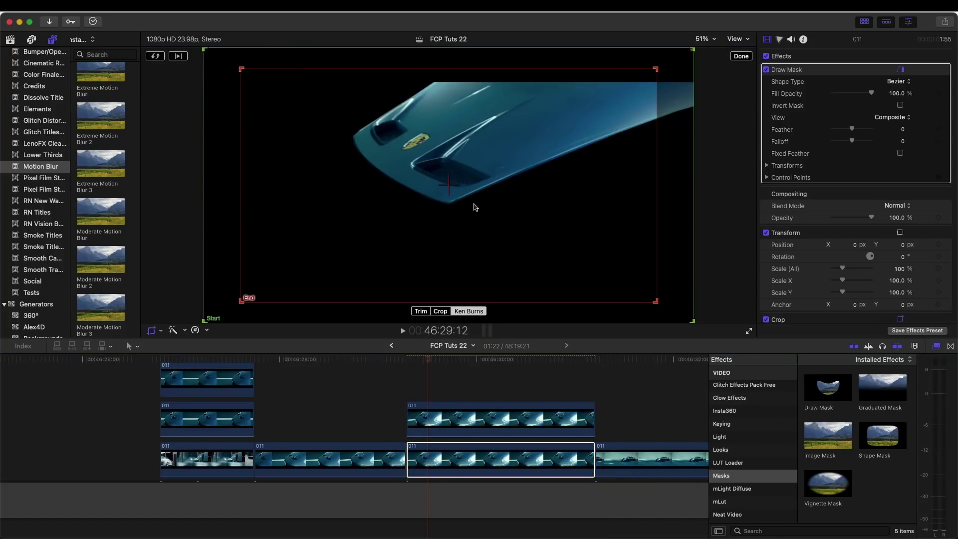
{"action": "left_click_drag", "start_coordinate": [241, 302], "coordinate": [367, 201]}
{"action": "left_click", "coordinate": [411, 362]}
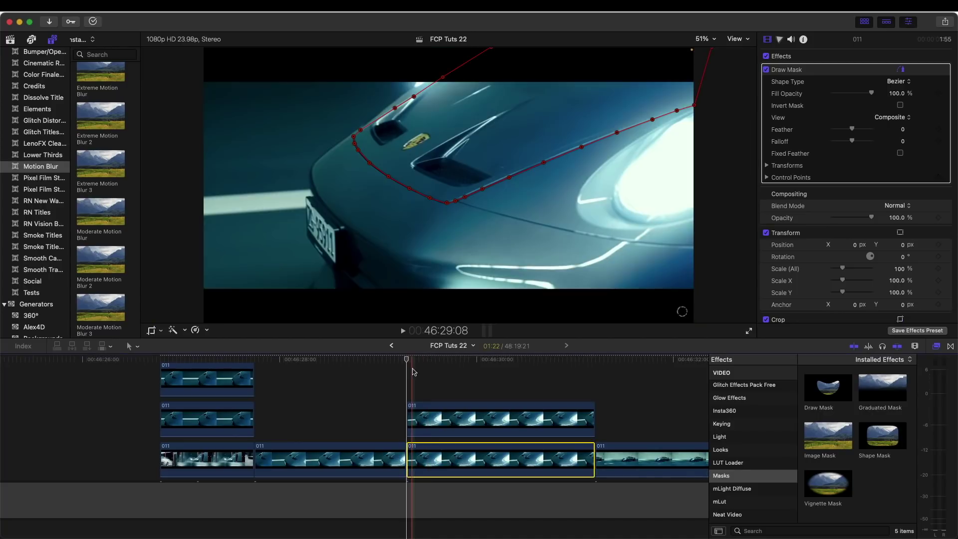
- Scrub through the layered zoom and try moving the third 011 clip so it overlaps the held clips
{"action": "left_click_drag", "start_coordinate": [409, 362], "coordinate": [576, 363]}
{"action": "left_click_drag", "start_coordinate": [598, 462], "coordinate": [426, 471]}
{"action": "left_click_drag", "start_coordinate": [427, 360], "coordinate": [605, 349]}
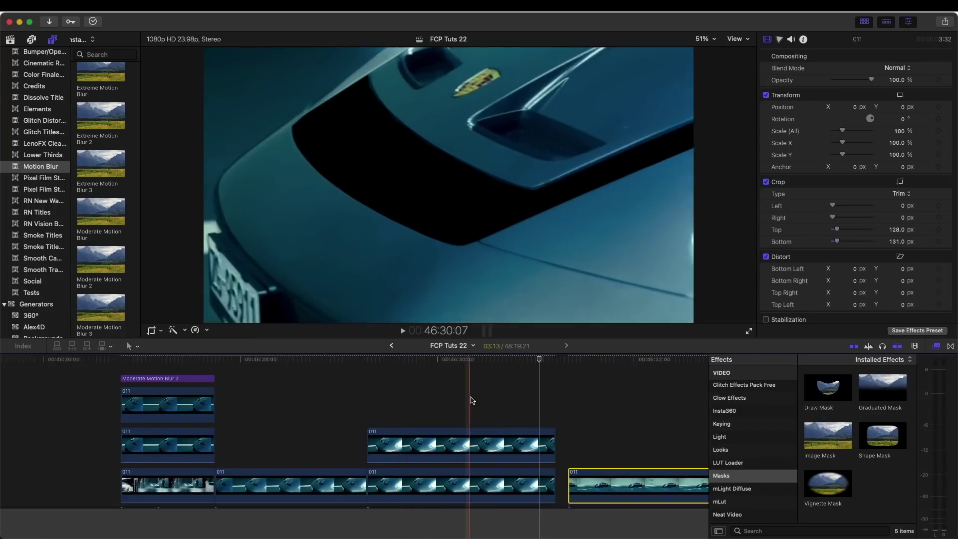
- Combine the two stacked held clips into a compound clip named FCP Tuts 22 Clip 37 in the Project event
{"action": "left_click_drag", "start_coordinate": [416, 405], "coordinate": [410, 492]}
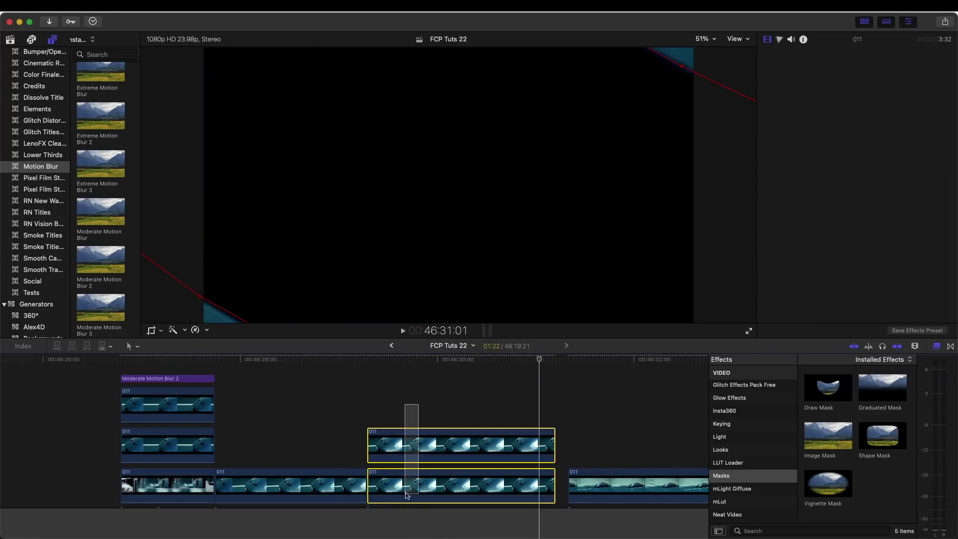
{"action": "right_click", "coordinate": [408, 445]}
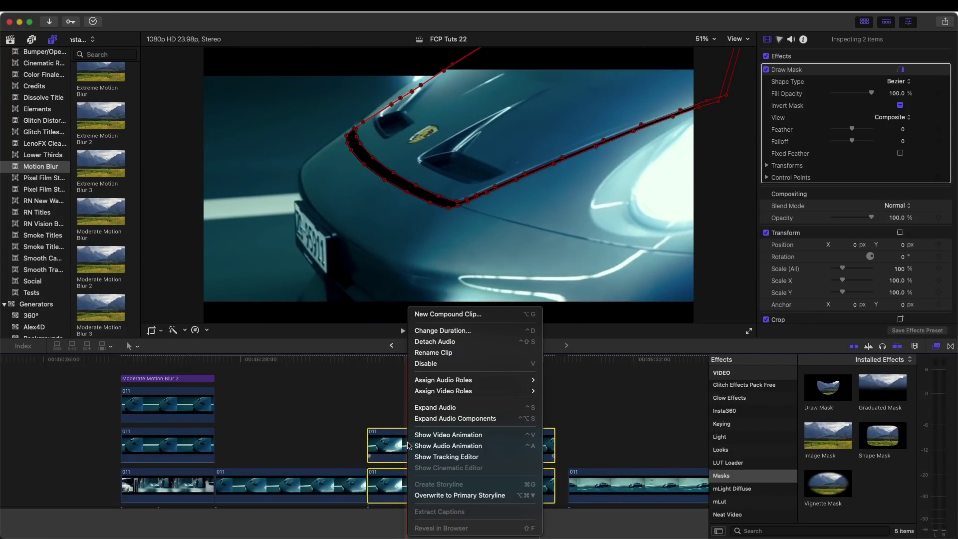
{"action": "left_click", "coordinate": [448, 316]}
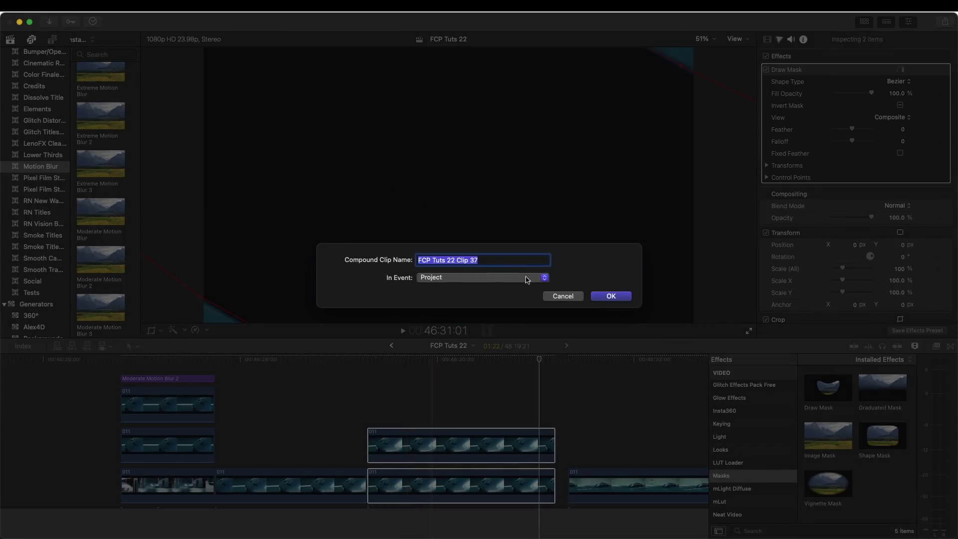
{"action": "left_click", "coordinate": [609, 297]}
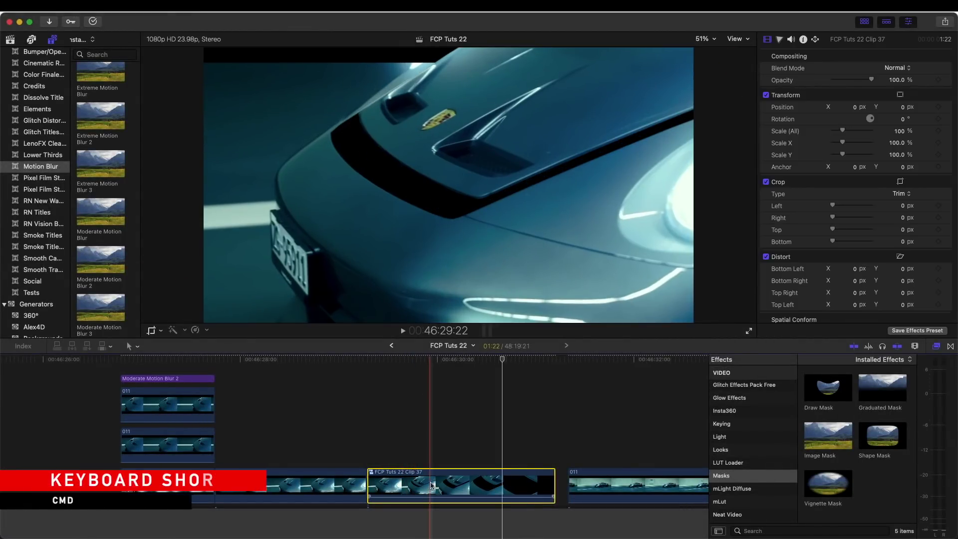
- Speed up the compound clip with retiming to a length of 18 frames and play back the faster zoom
{"action": "key", "text": "super+r"}
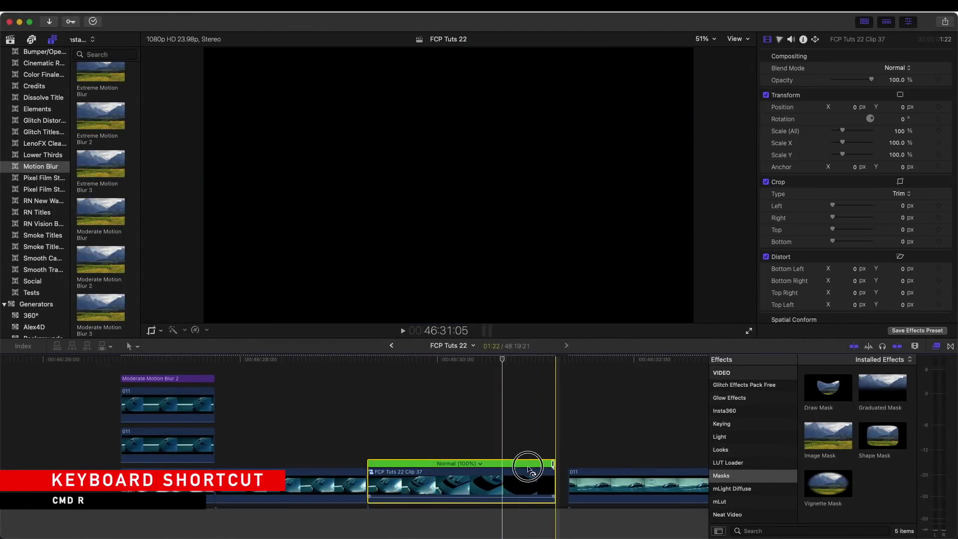
{"action": "left_click_drag", "start_coordinate": [528, 469], "coordinate": [416, 469]}
{"action": "key", "text": "space"}
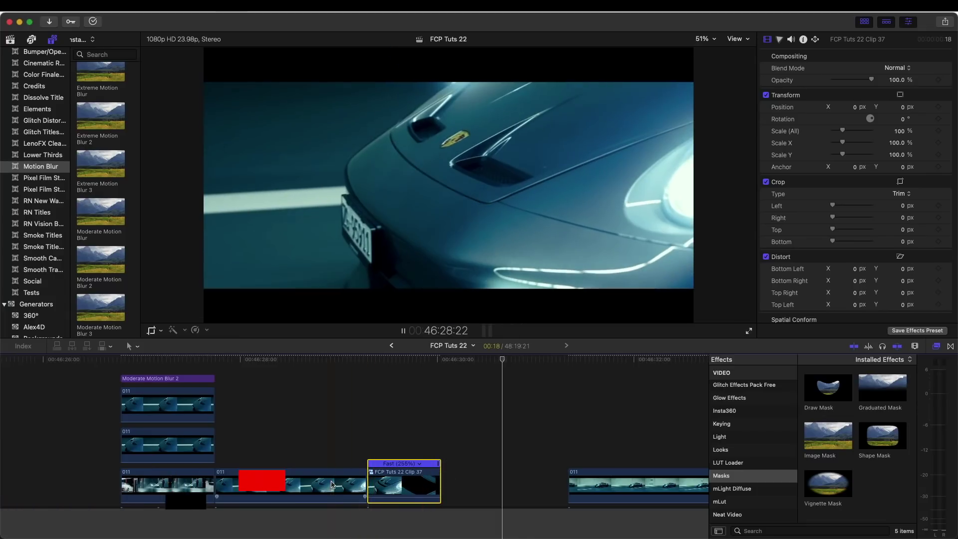
{"action": "key", "text": "space"}
{"action": "key", "text": "super+r"}
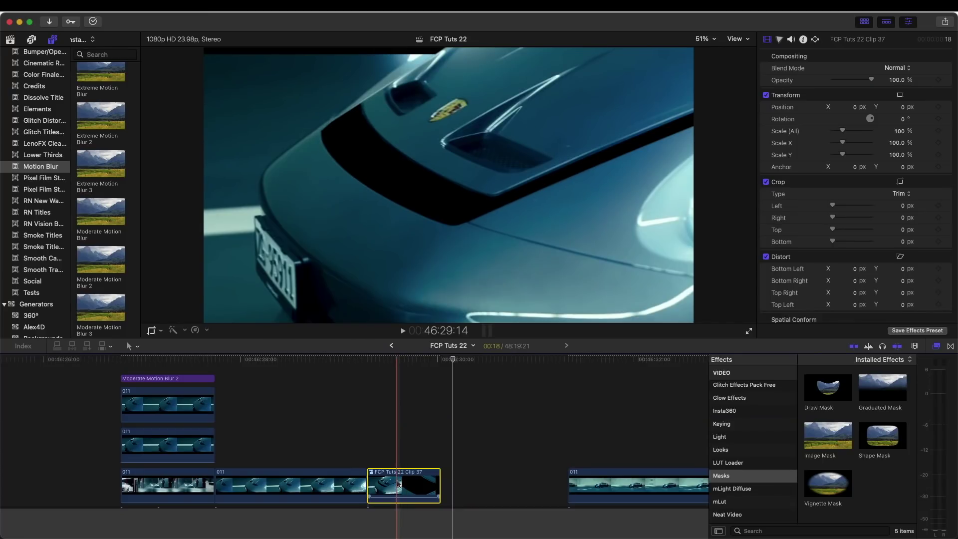
- Stack two copies above the compound clip and retime the top copy to 7 frames and the middle one to 12 frames
{"action": "left_click_drag", "start_coordinate": [396, 482], "coordinate": [398, 398]}
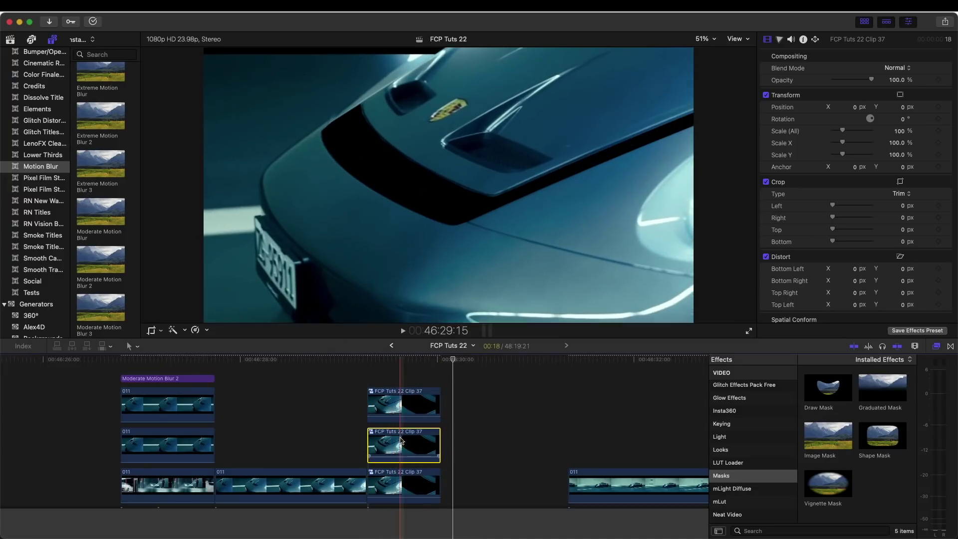
{"action": "left_click", "coordinate": [399, 400]}
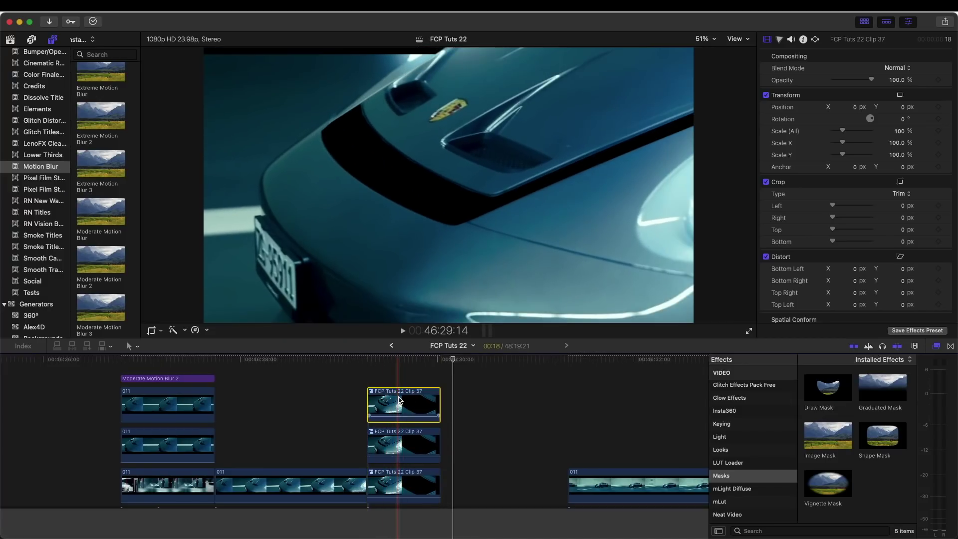
{"action": "key", "text": "super+r"}
{"action": "left_click_drag", "start_coordinate": [439, 383], "coordinate": [395, 388]}
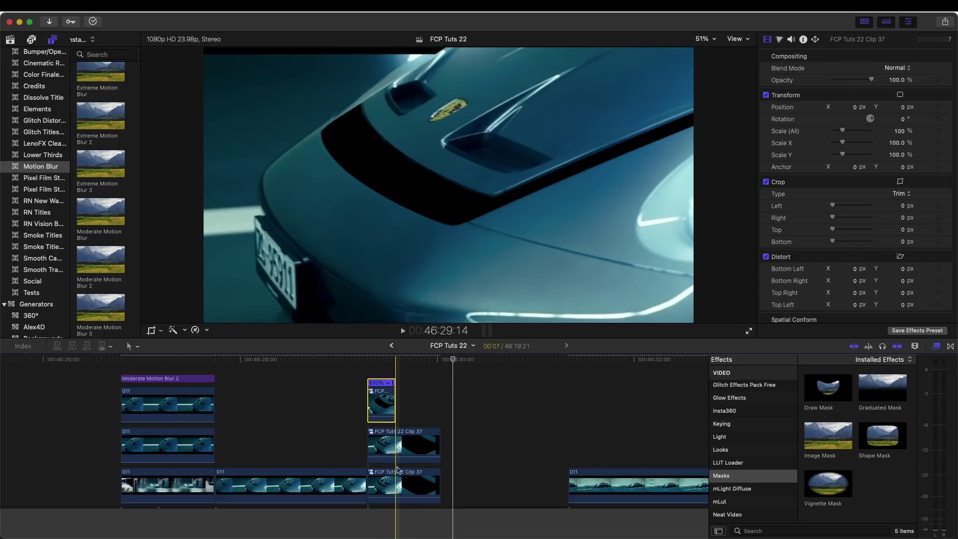
{"action": "left_click_drag", "start_coordinate": [438, 423], "coordinate": [417, 426]}
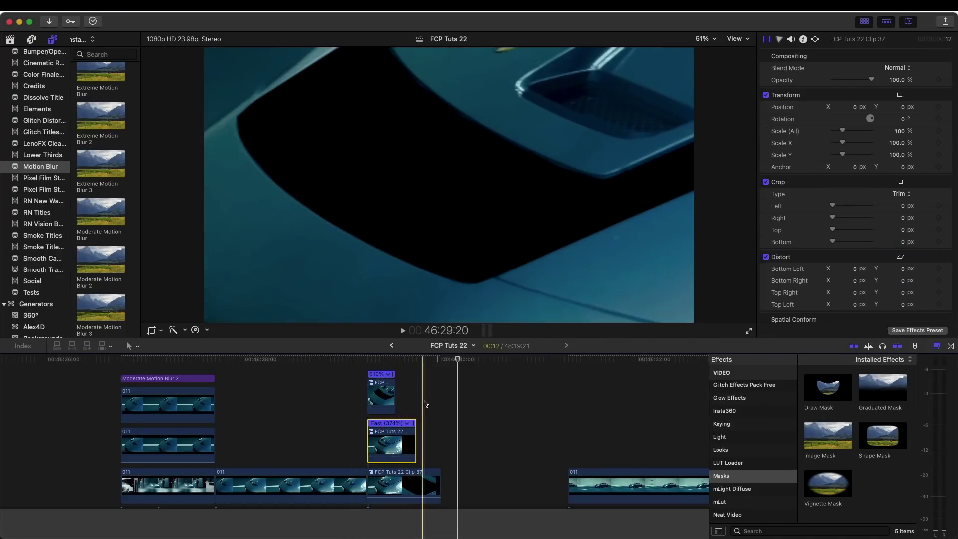
- Move the third 011 clip beneath the compound clip stack so they start together, and play back the transition
{"action": "left_click_drag", "start_coordinate": [579, 491], "coordinate": [376, 492]}
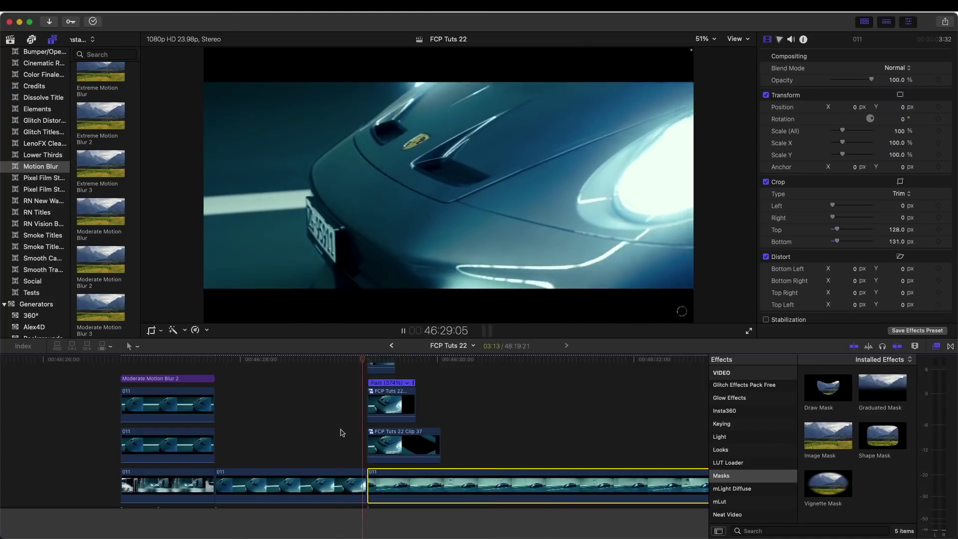
{"action": "key", "text": "space"}
{"action": "scroll", "coordinate": [368, 424], "scroll_direction": "up", "scroll_amount": 3}
- Add the Moderate Motion Blur 2 title above the compound clip stack, starting at 46:29:07
{"action": "left_click", "coordinate": [371, 377]}
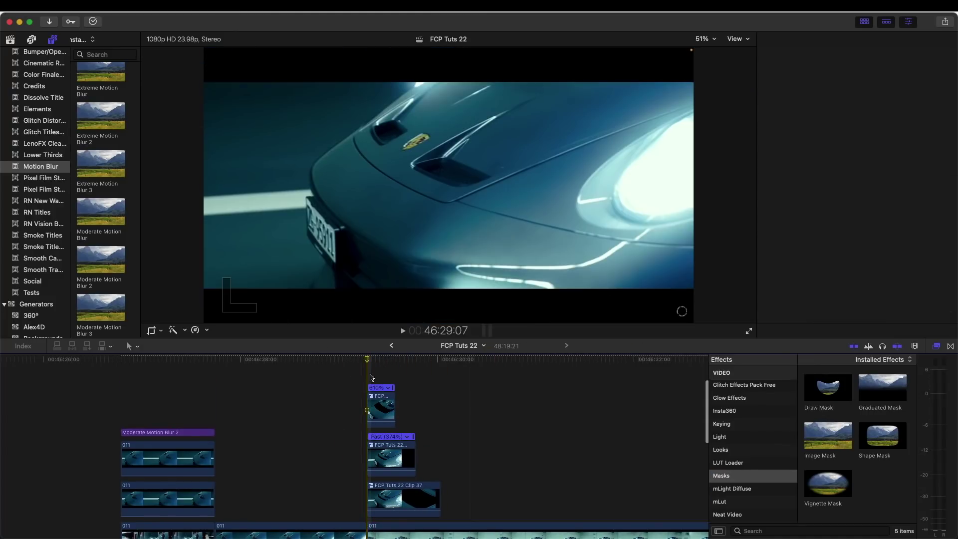
{"action": "key", "text": "cmd+4"}
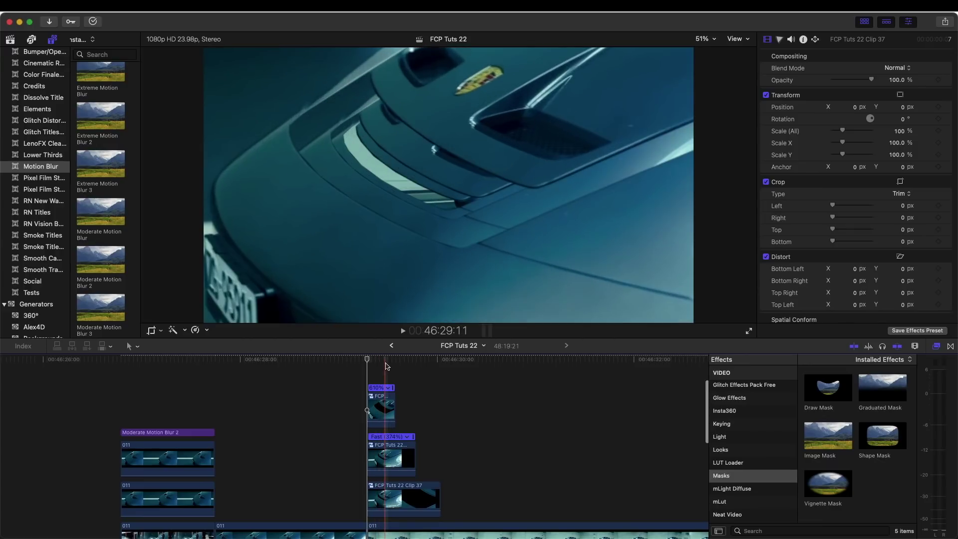
{"action": "left_click_drag", "start_coordinate": [83, 261], "coordinate": [368, 375]}
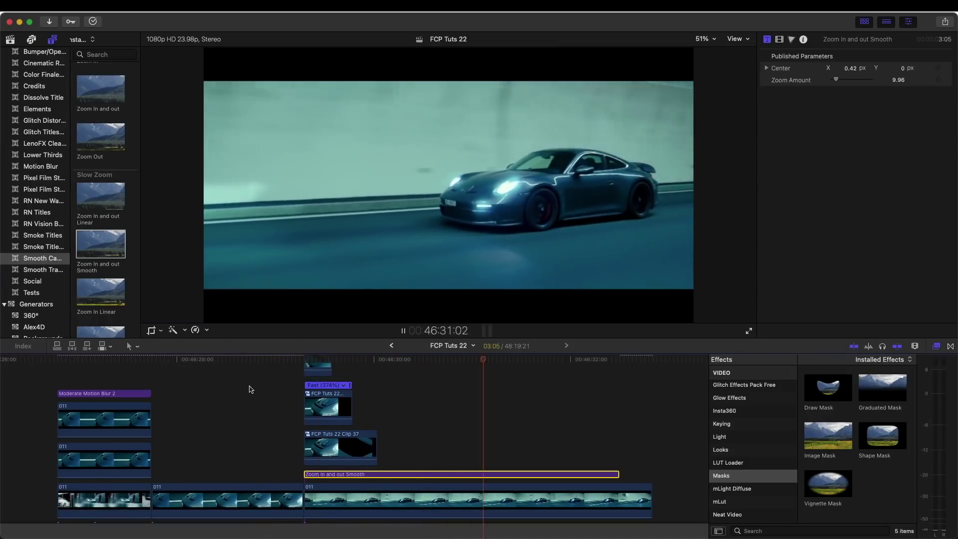
- Play back the transition with the Zoom In and out Smooth title over the third 011 clip
{"action": "key", "text": "space"}
{"action": "key", "text": "space"}
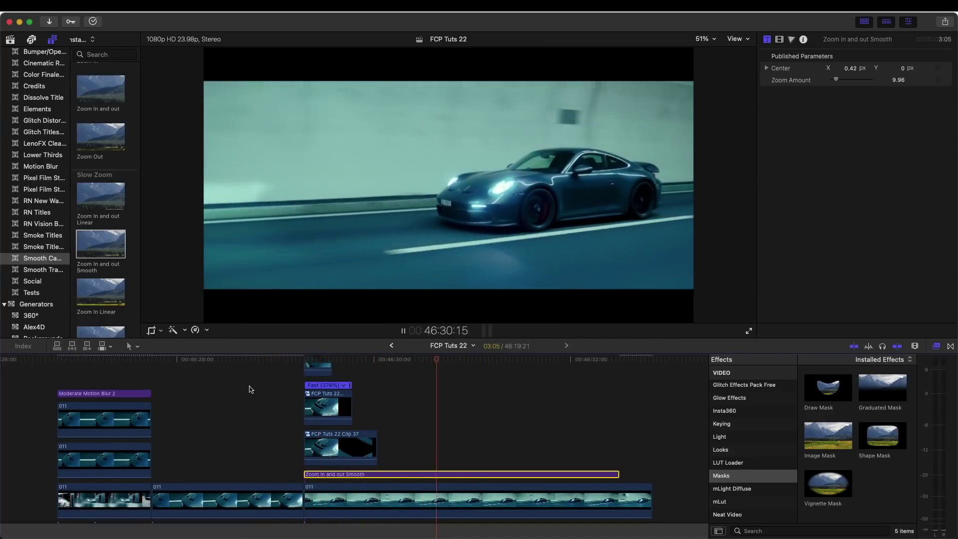
{"action": "key", "text": "space"}
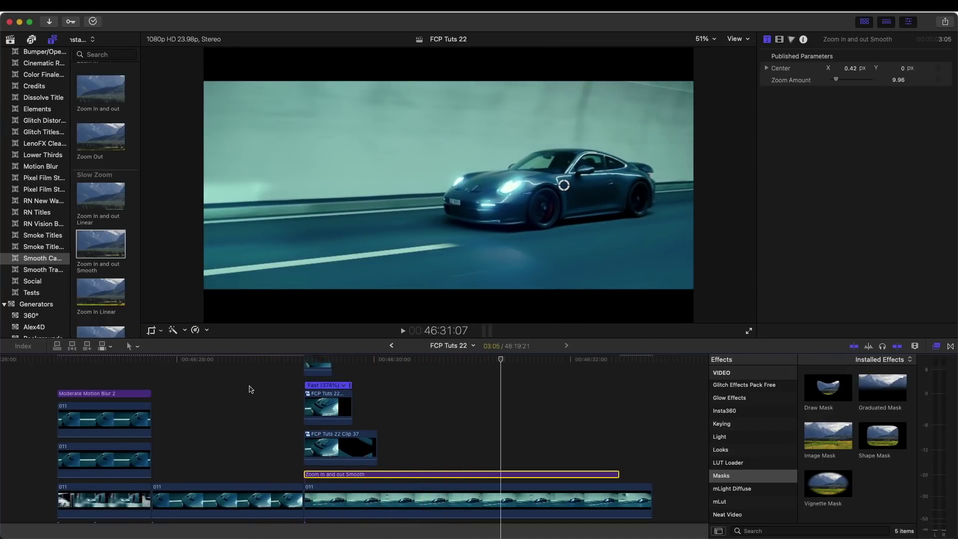